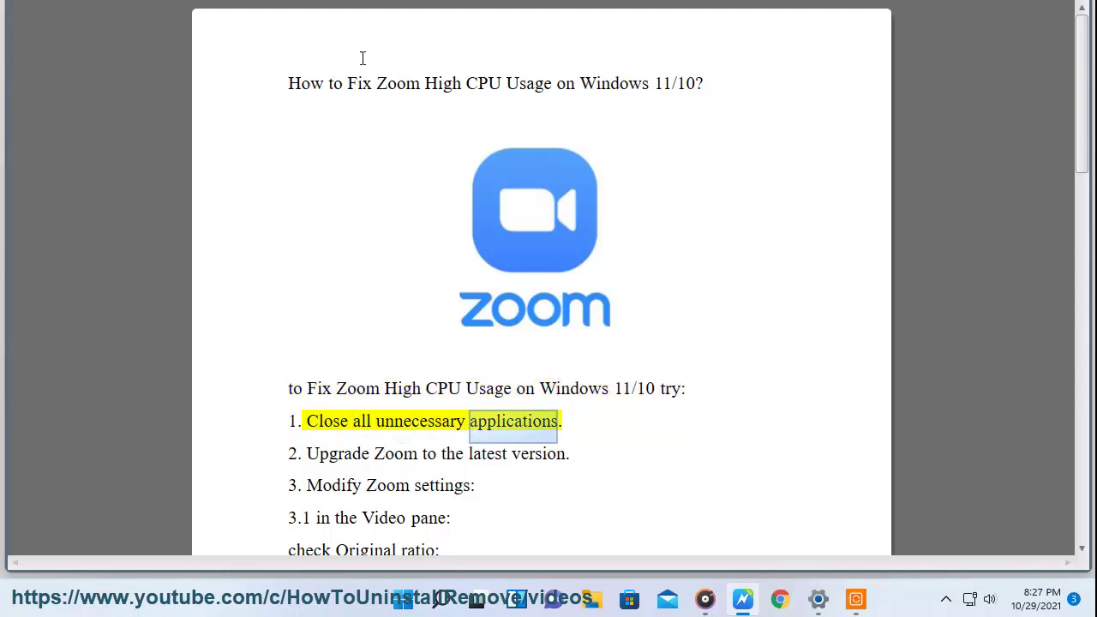
# After the guide reads step one, open Windows search to launch Task Manager.
pyautogui.click(440, 598)
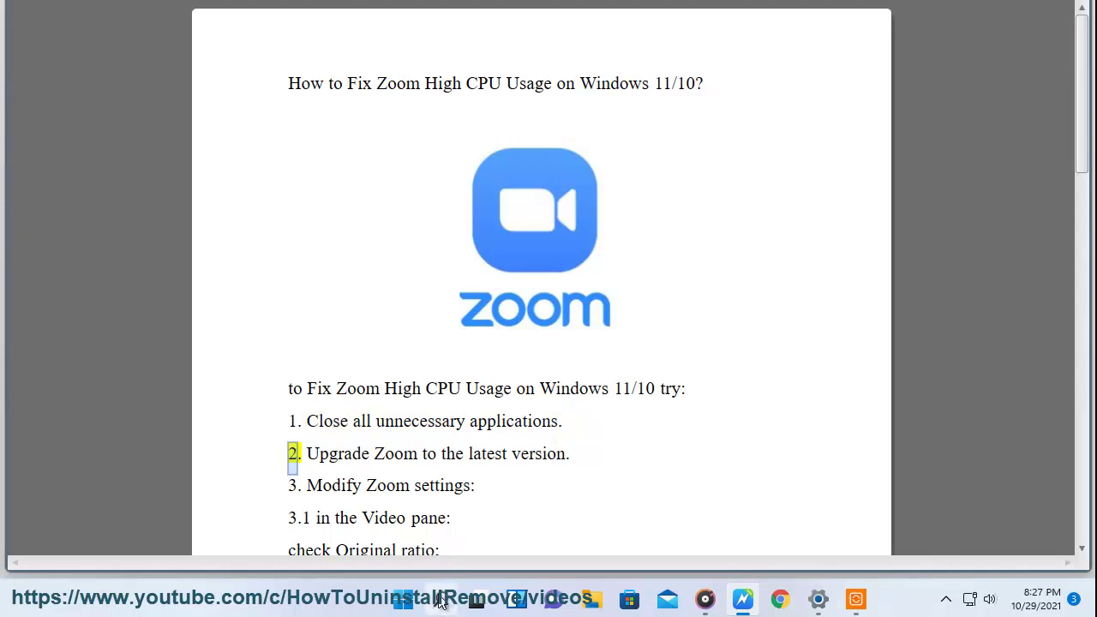
# In Task Manager, end unneeded processes such as Groove Music and NordLayer, then minimise it.
pyautogui.click(315, 365)
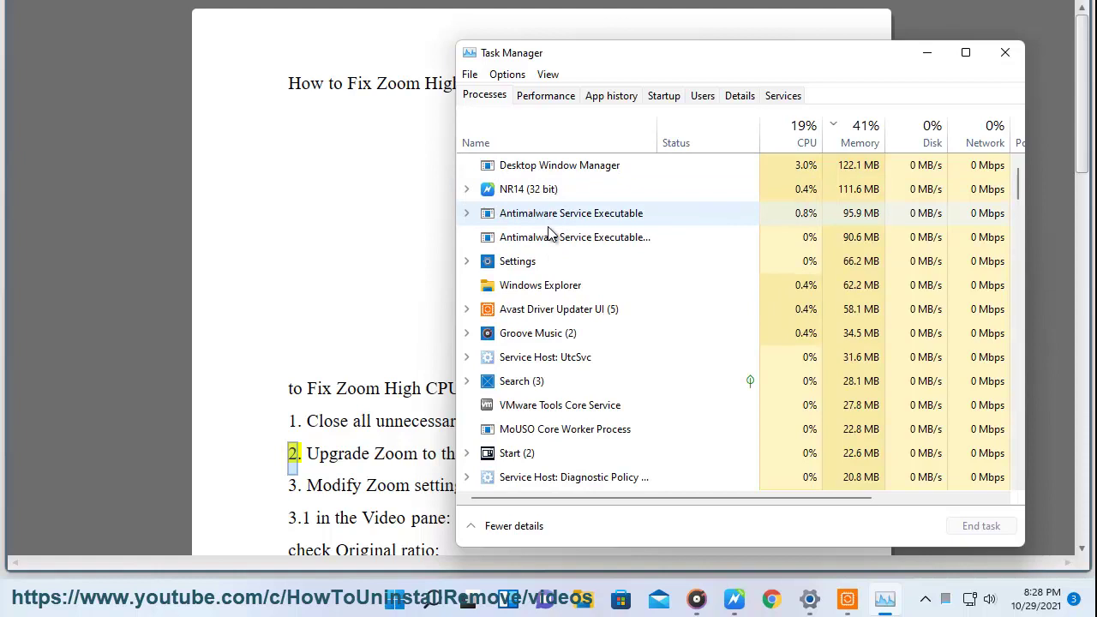
pyautogui.click(546, 336)
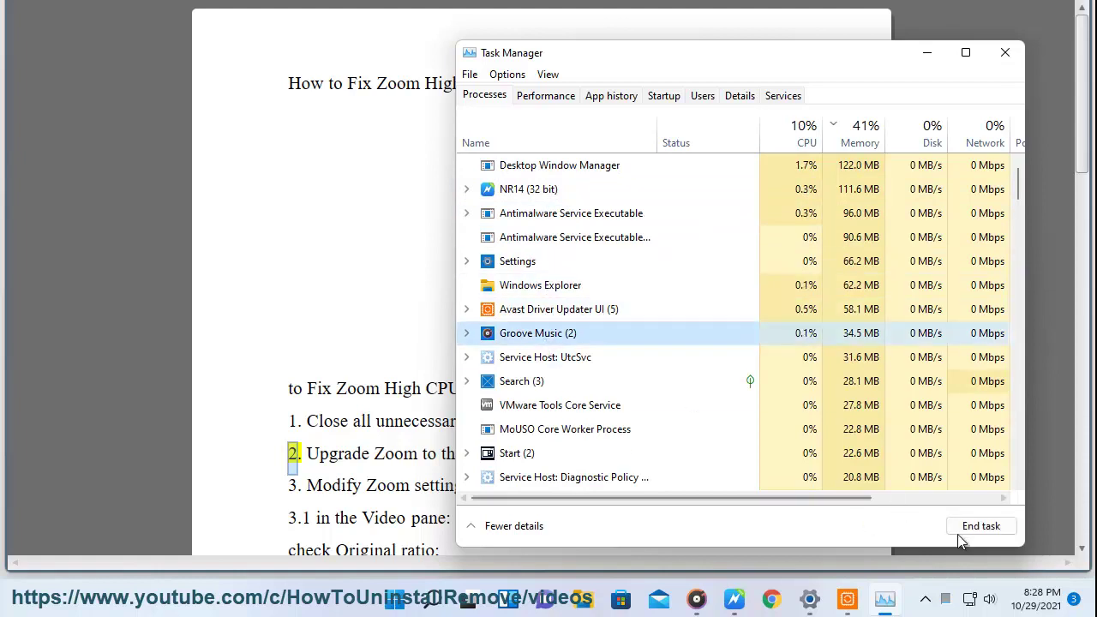
pyautogui.scroll(-2, 662, 373)
pyautogui.scroll(-2, 651, 384)
pyautogui.scroll(-1, 650, 388)
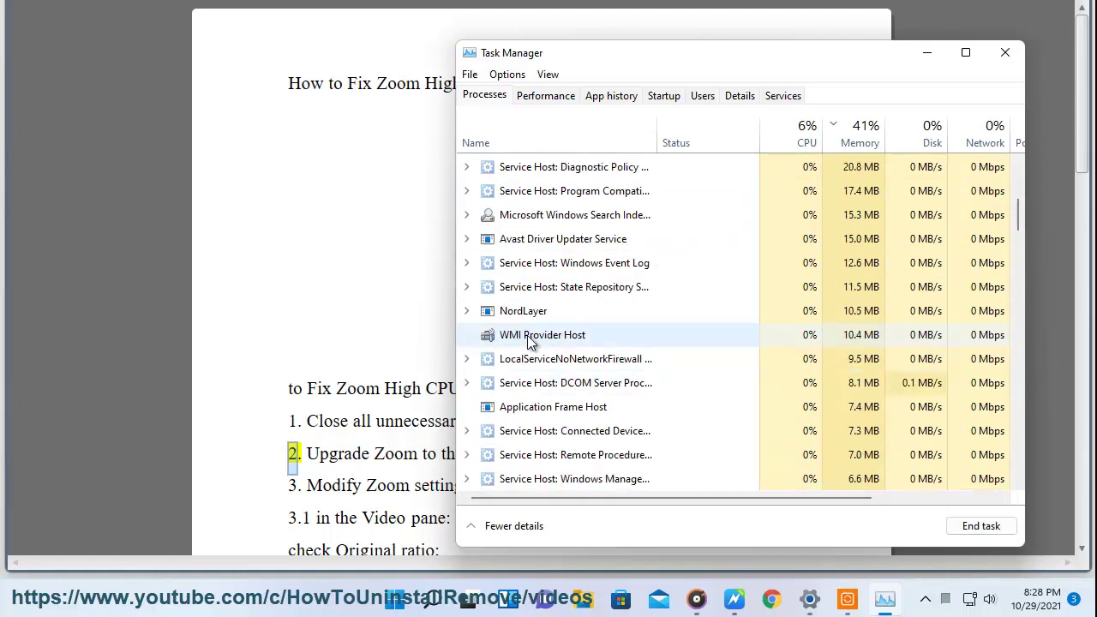
pyautogui.click(549, 313)
pyautogui.scroll(-1, 692, 414)
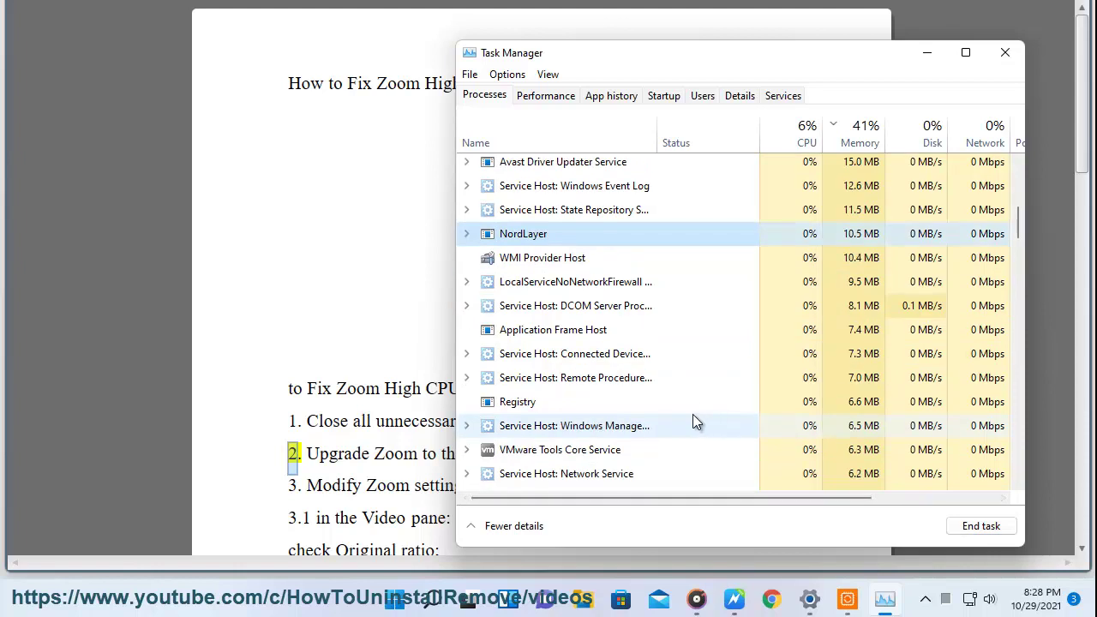
pyautogui.scroll(-1, 604, 410)
pyautogui.click(549, 324)
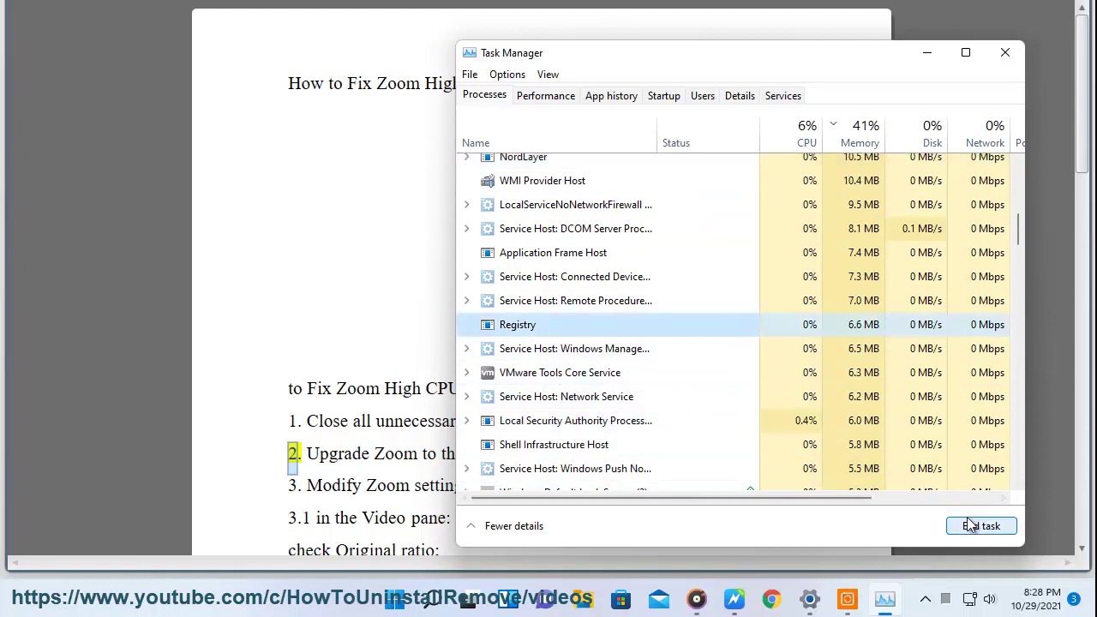
pyautogui.click(926, 52)
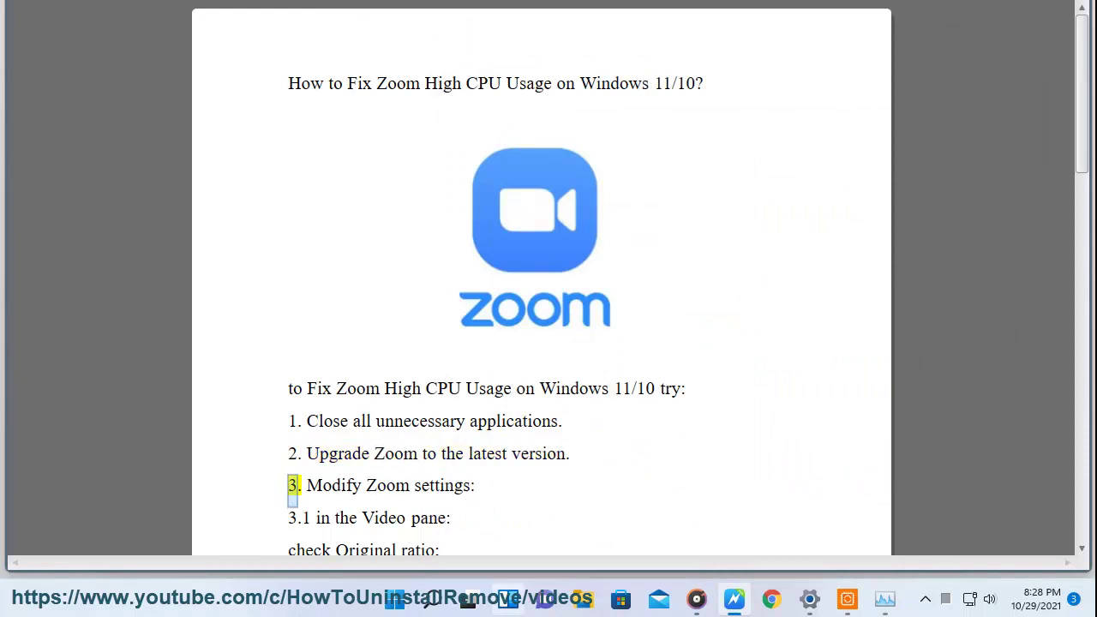
# Search for 'ZOOM' and launch the Zoom app.
pyautogui.click(438, 576)
pyautogui.write('ZOOM')
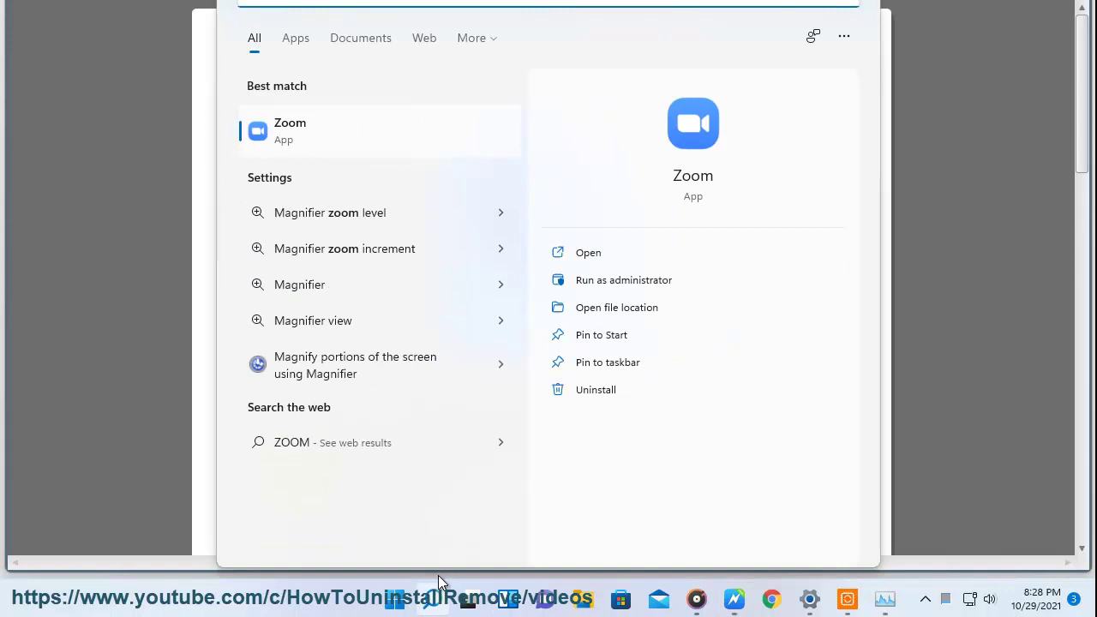
pyautogui.click(358, 134)
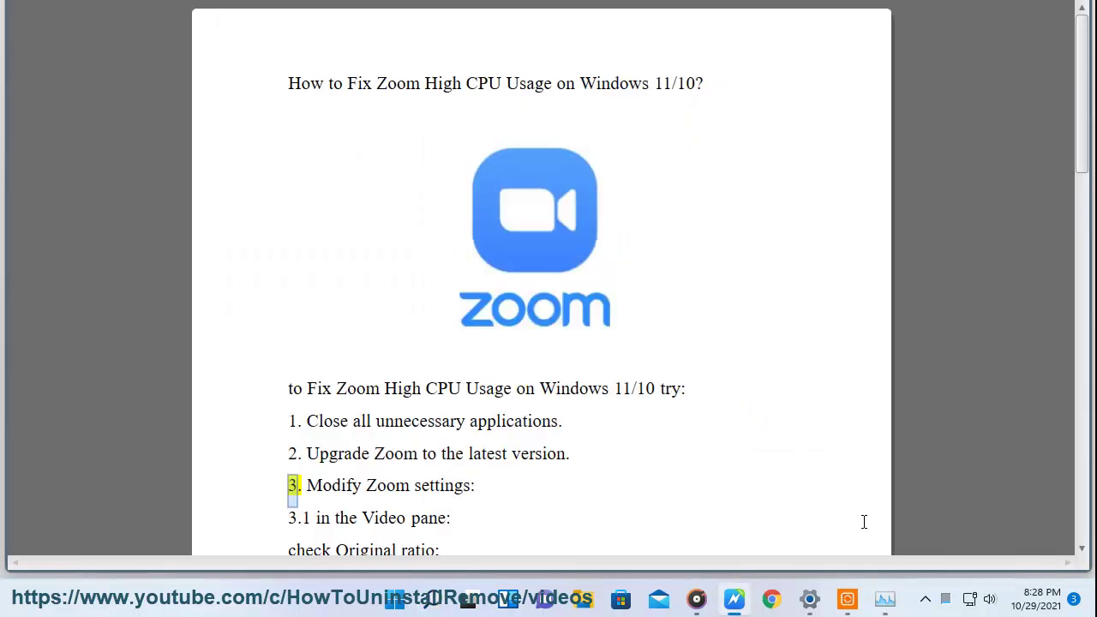
# Check Zoom for updates, confirm version 5.8.3 is current, and close Zoom.
pyautogui.click(928, 598)
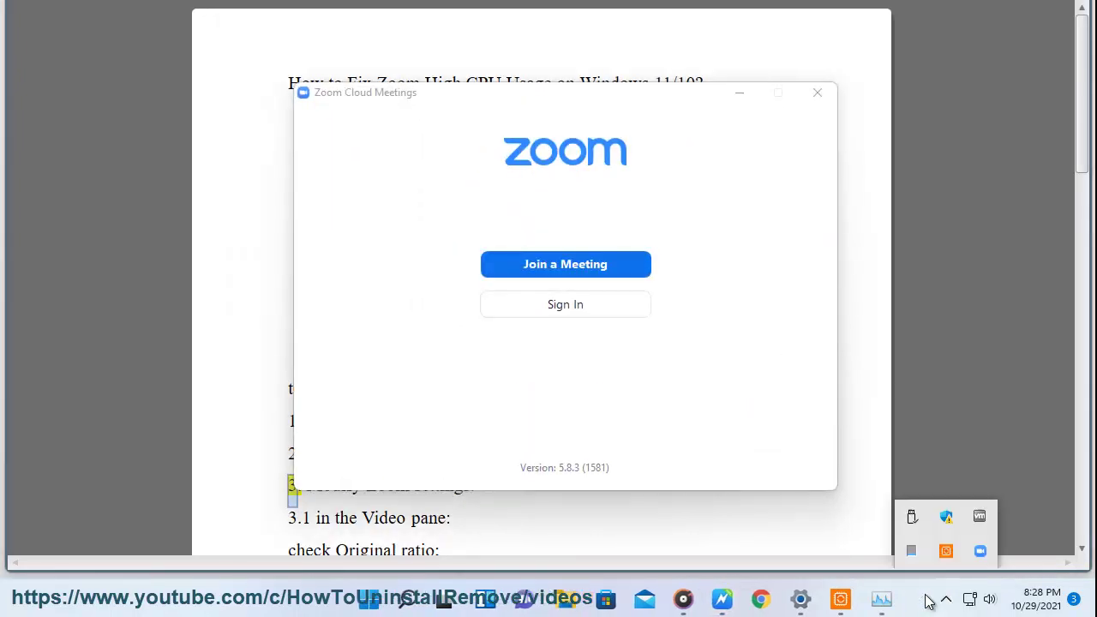
pyautogui.rightClick(979, 558)
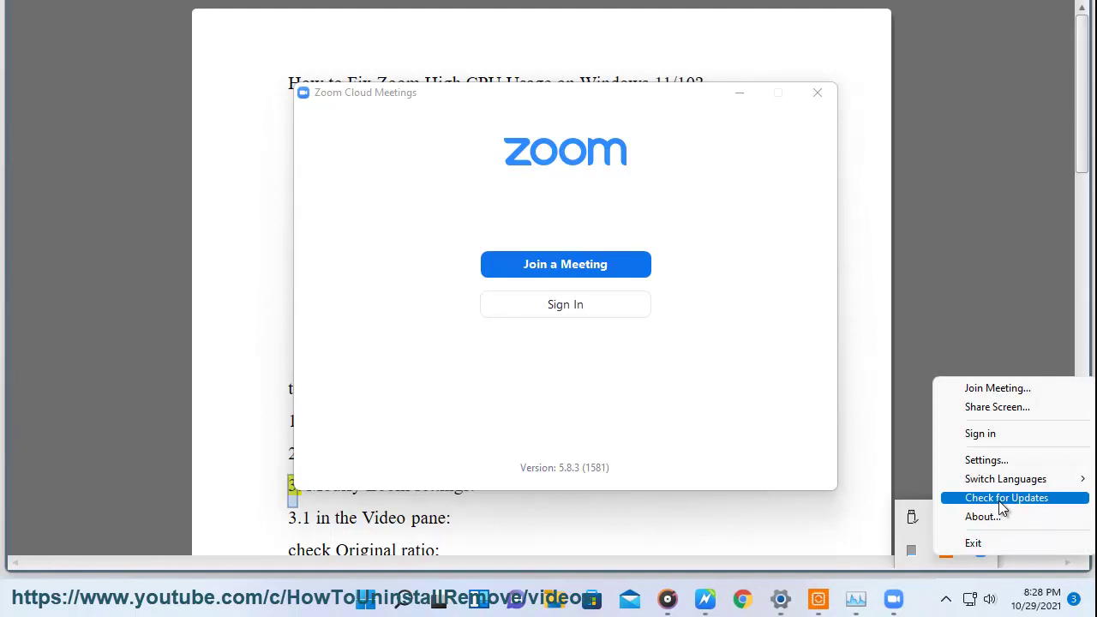
pyautogui.click(1027, 499)
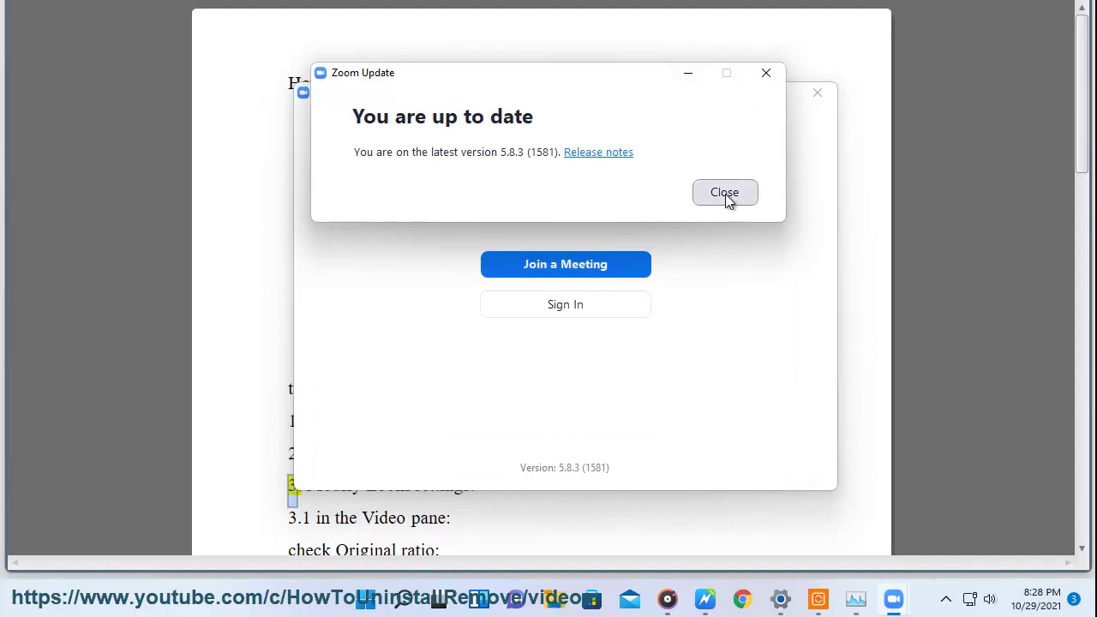
pyautogui.click(725, 193)
pyautogui.click(827, 94)
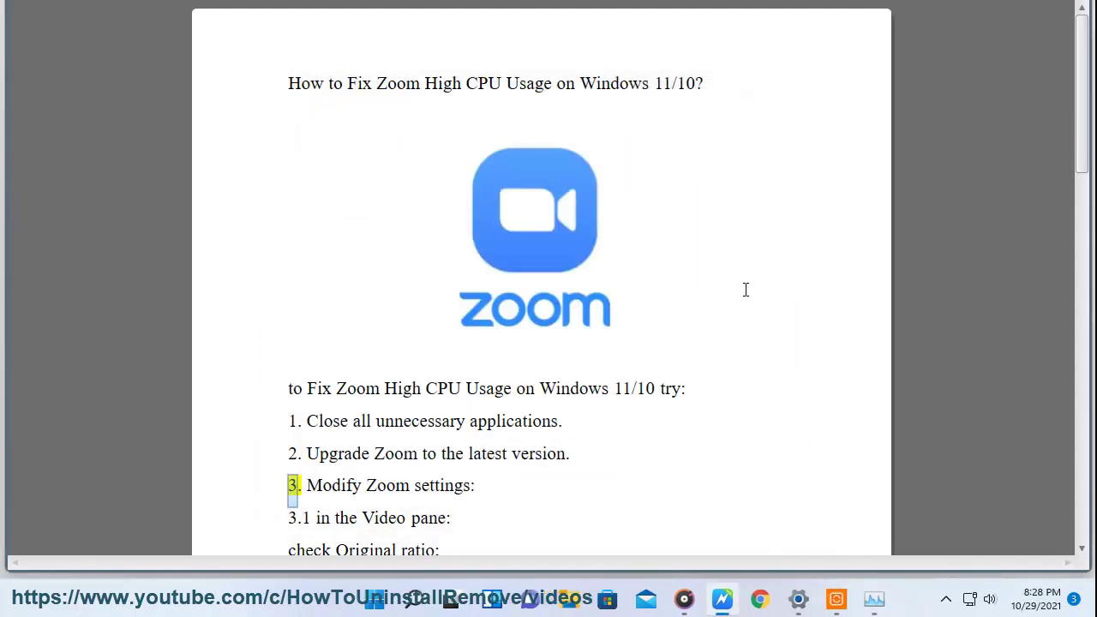
# Return to the guide so it reads steps 3.1 and 3.2.
pyautogui.click(614, 480)
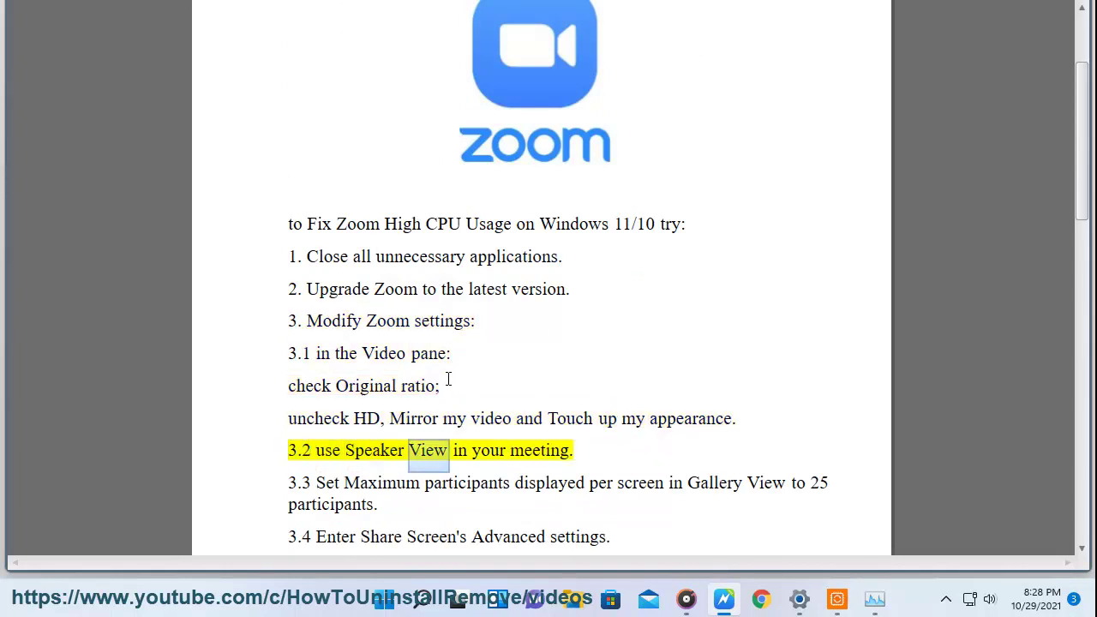
# Search for 'ZOOm' and launch Zoom again.
pyautogui.click(945, 599)
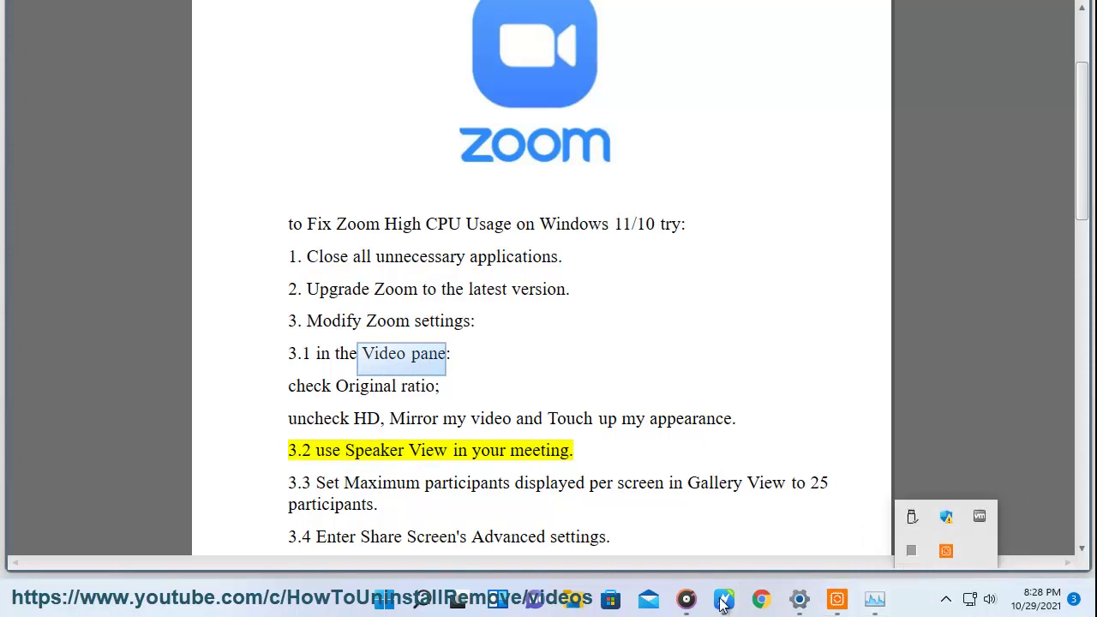
pyautogui.click(423, 600)
pyautogui.write('ZOO')
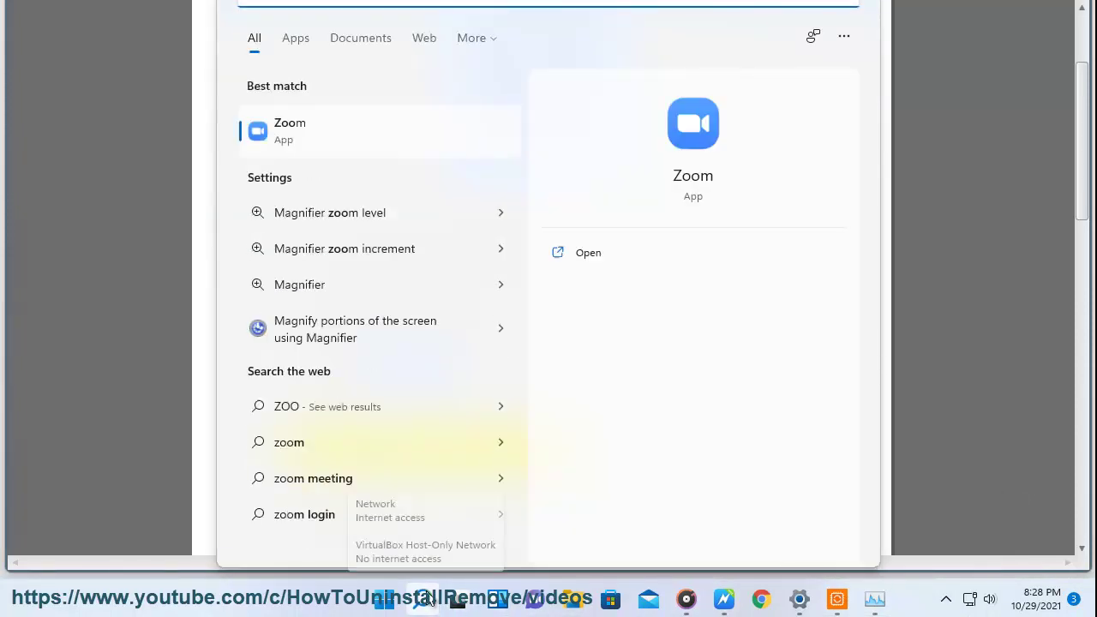
pyautogui.write('m')
pyautogui.click(566, 258)
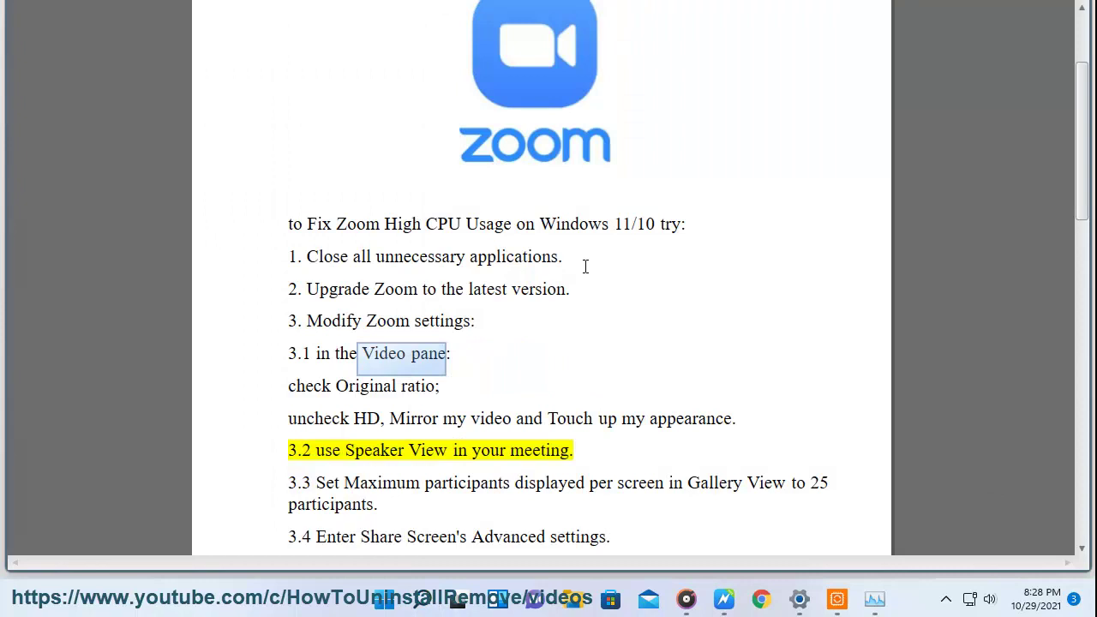
# Verify Zoom's Video settings: Original ratio on; HD, mirroring and touch-up off, then close.
pyautogui.click(945, 599)
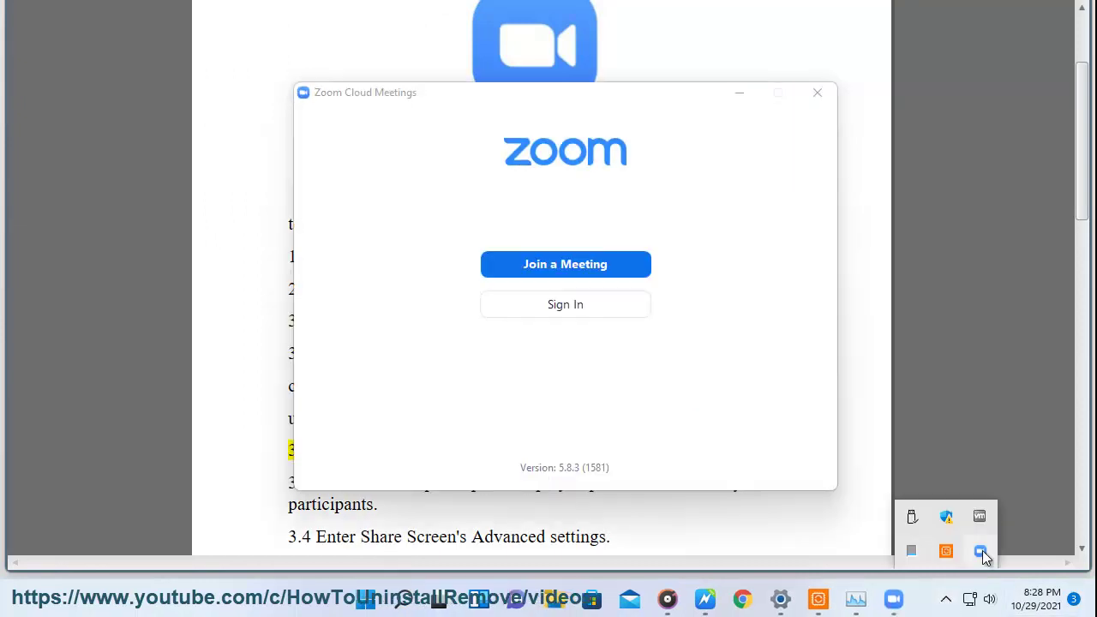
pyautogui.rightClick(982, 552)
pyautogui.click(1016, 452)
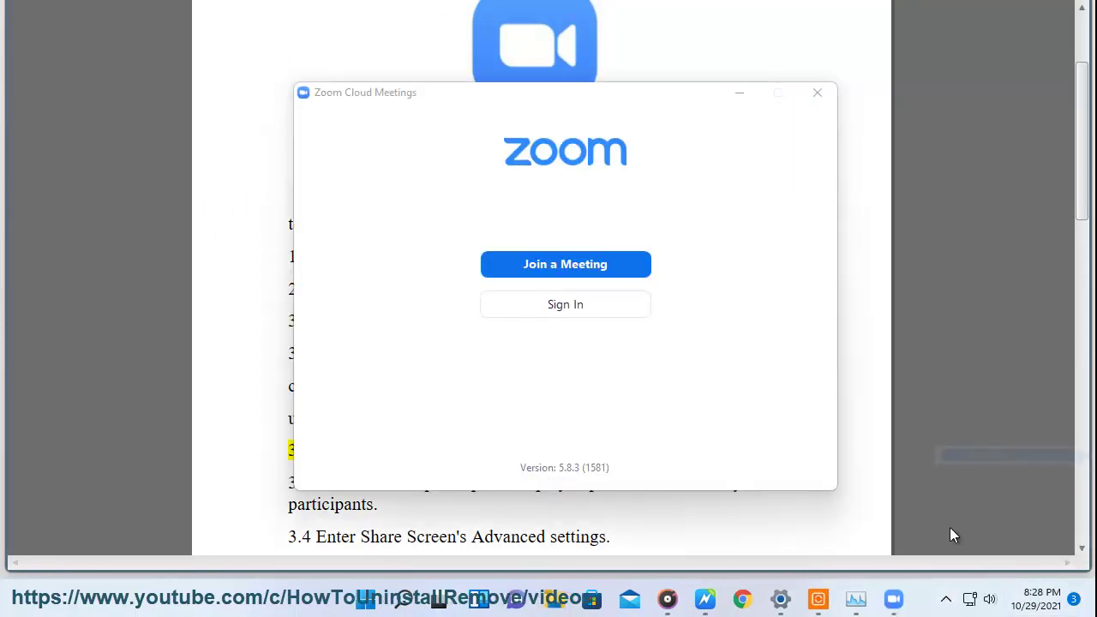
pyautogui.click(740, 94)
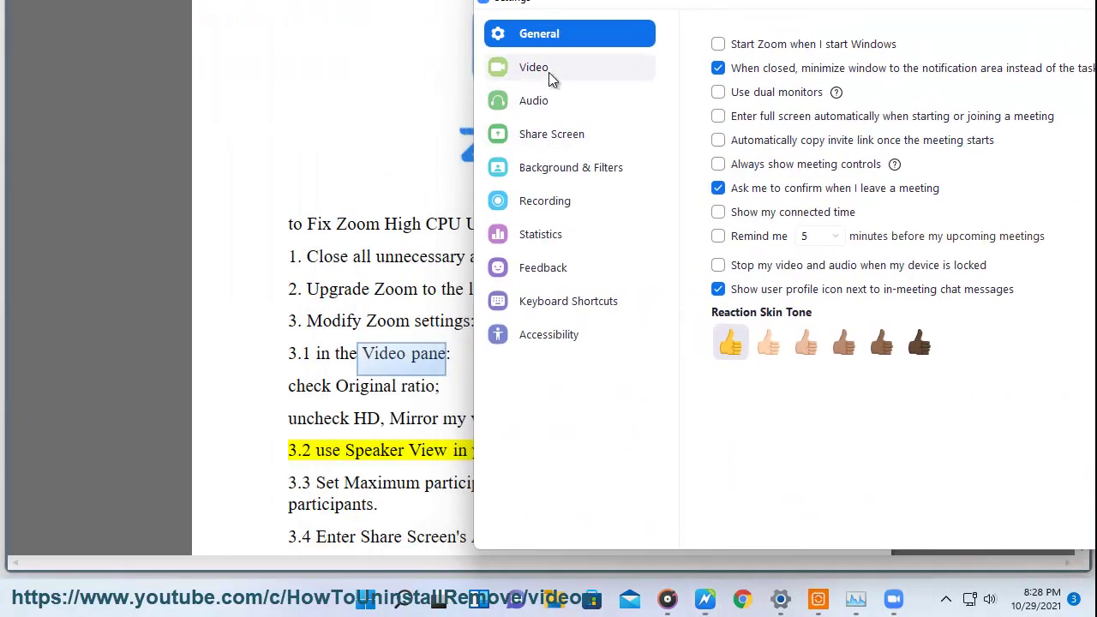
pyautogui.click(553, 69)
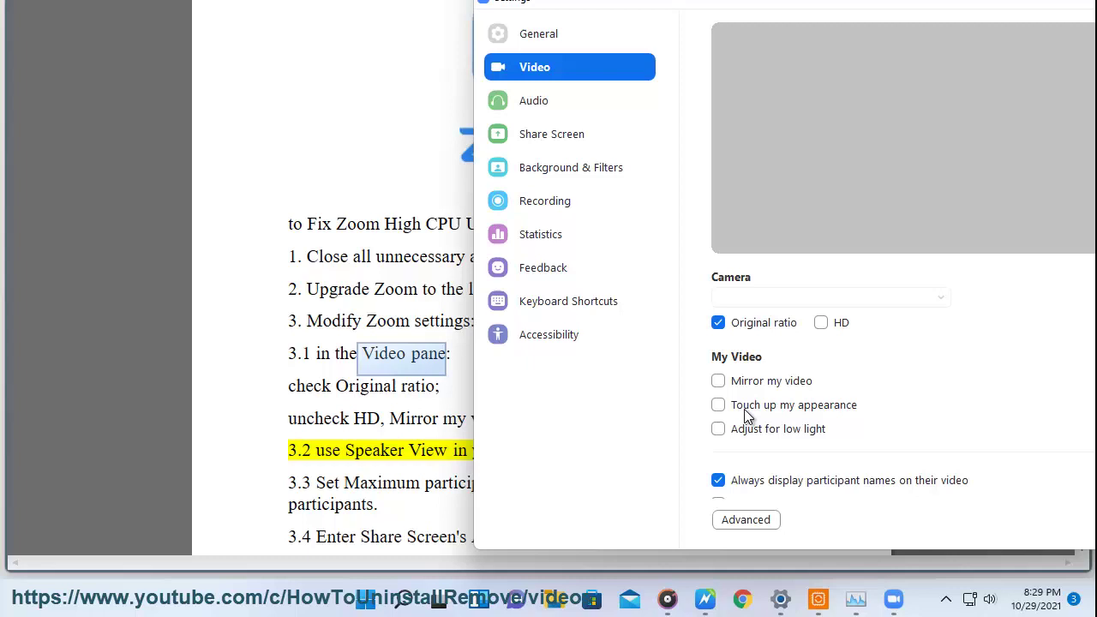
pyautogui.moveTo(940, 4); pyautogui.dragTo(724, 30)
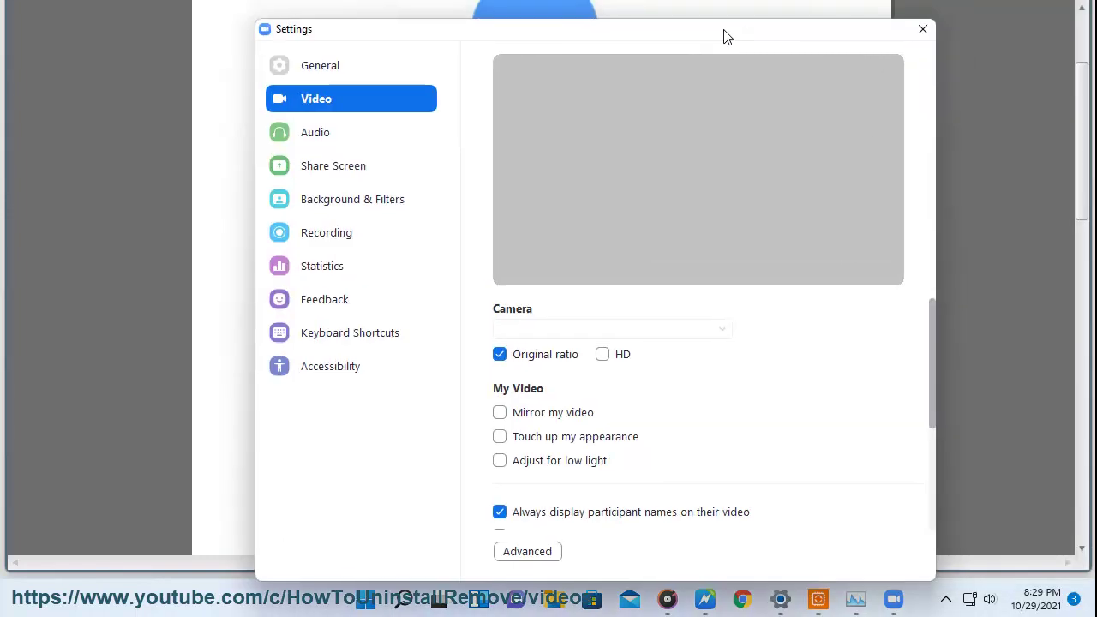
pyautogui.click(923, 31)
# Let the guide read steps 3.3 and 3.4, then bring Zoom back up.
pyautogui.click(626, 448)
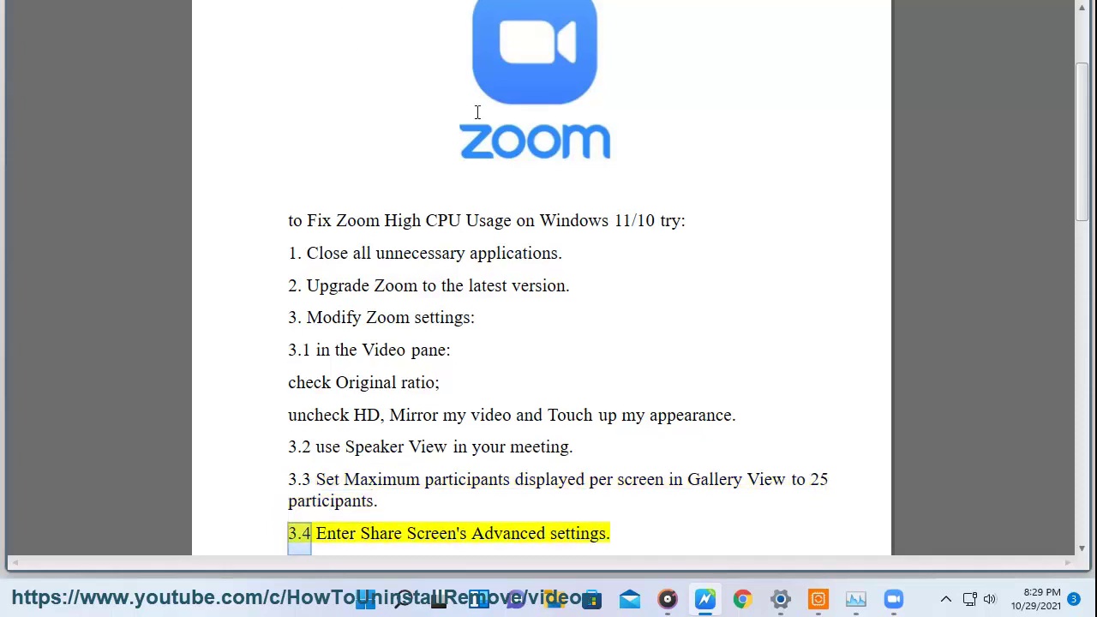
pyautogui.click(894, 600)
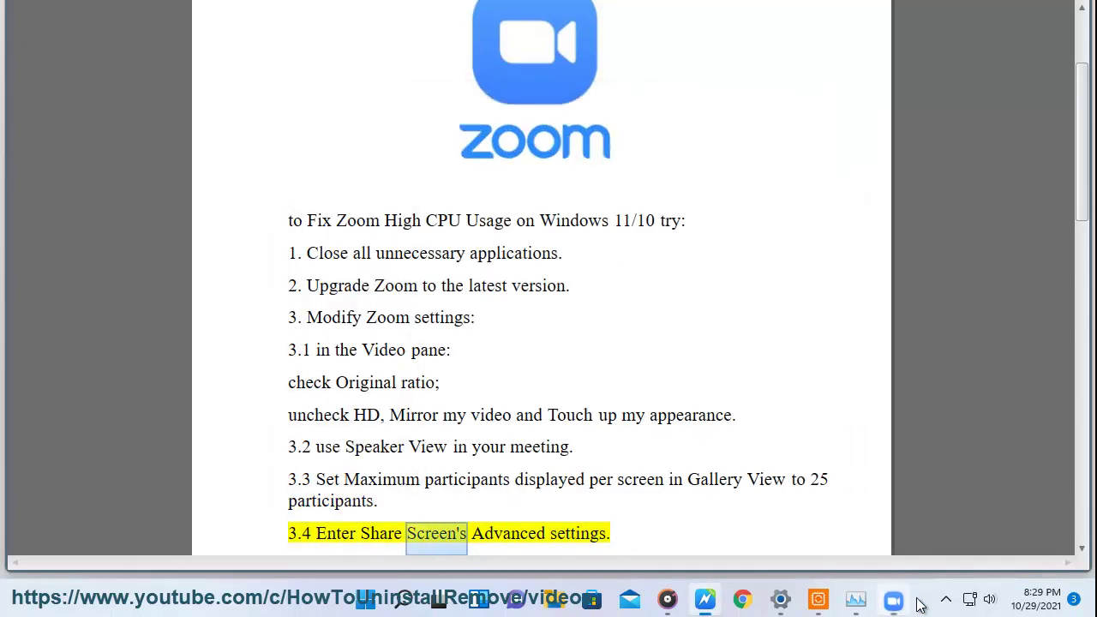
pyautogui.click(946, 598)
pyautogui.rightClick(980, 551)
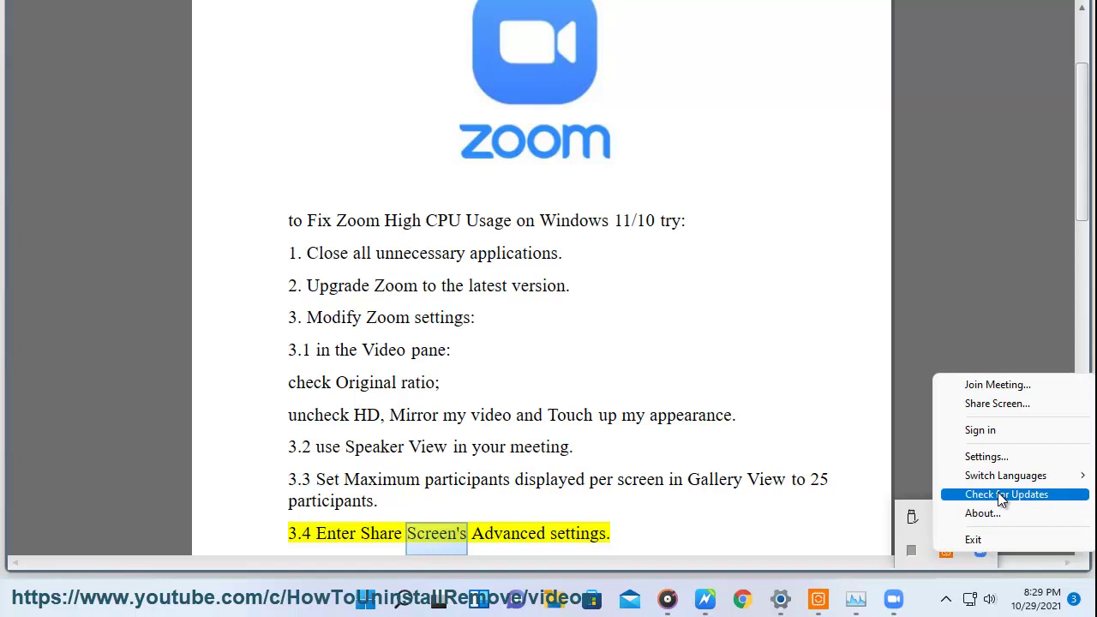
pyautogui.click(973, 457)
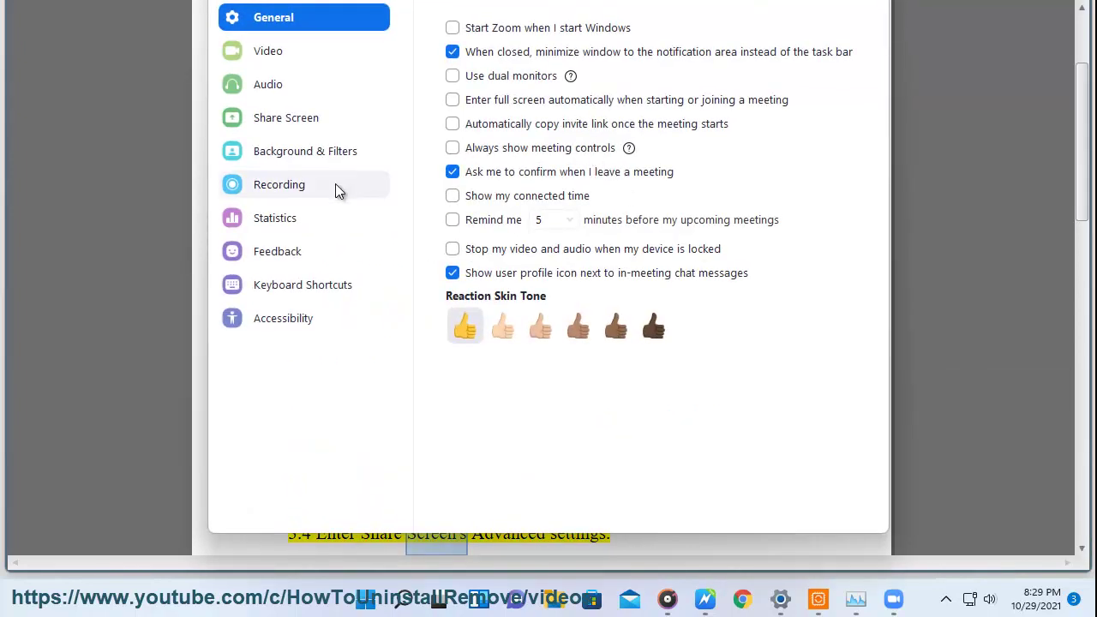
pyautogui.click(286, 53)
pyautogui.scroll(-1, 771, 272)
pyautogui.scroll(-1, 786, 374)
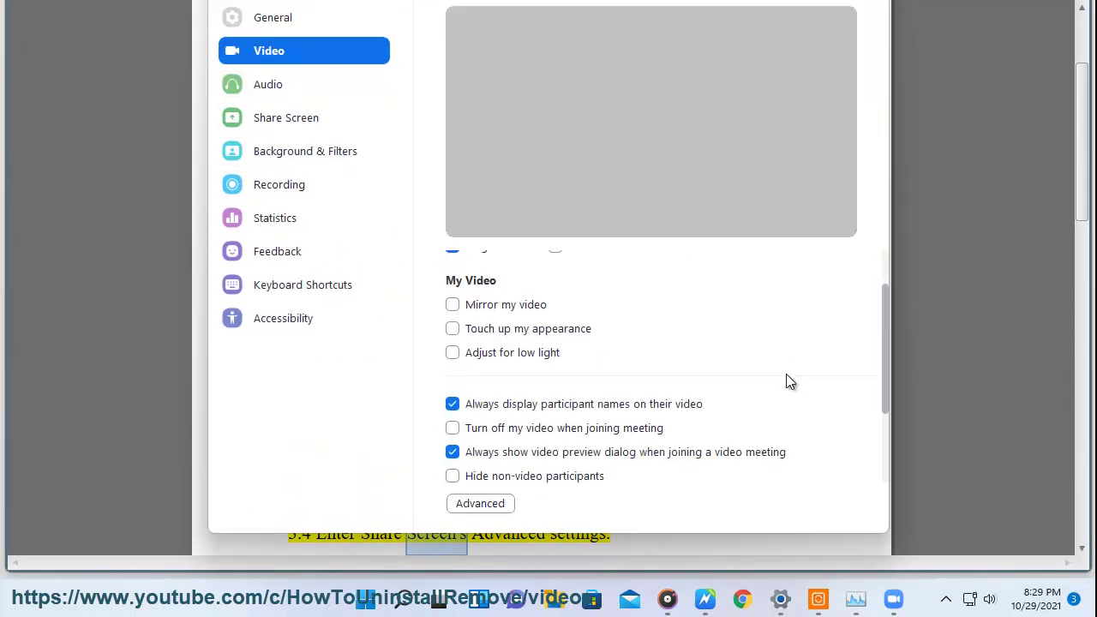
pyautogui.scroll(-3, 720, 437)
pyautogui.scroll(-1, 618, 480)
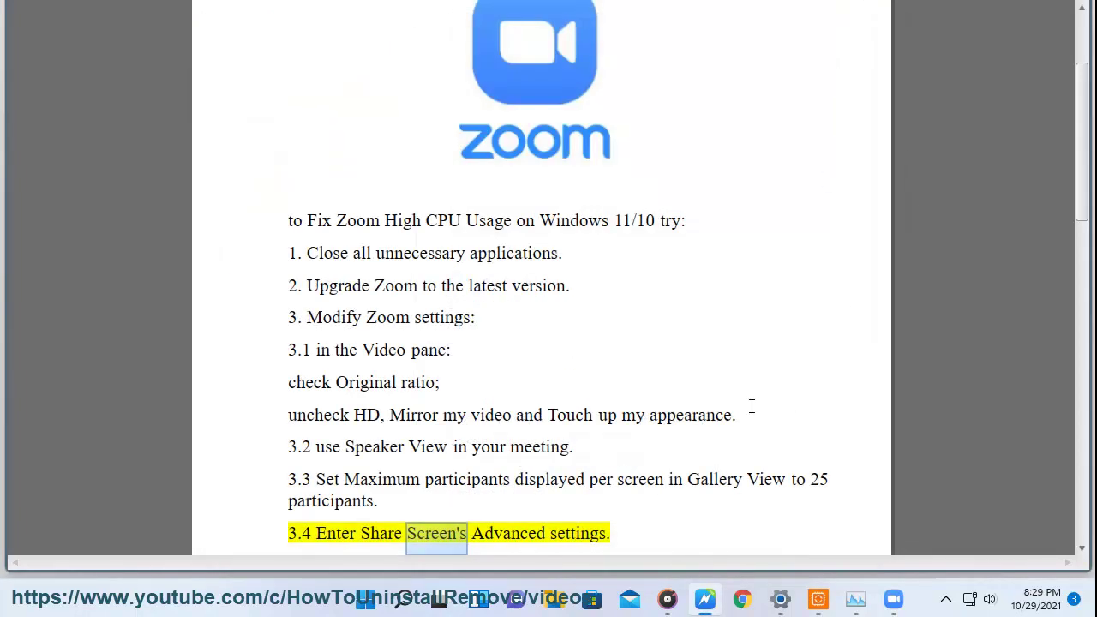
# Let the guide read the remaining tips, then open Zoom's Settings from its tray icon.
pyautogui.click(749, 400)
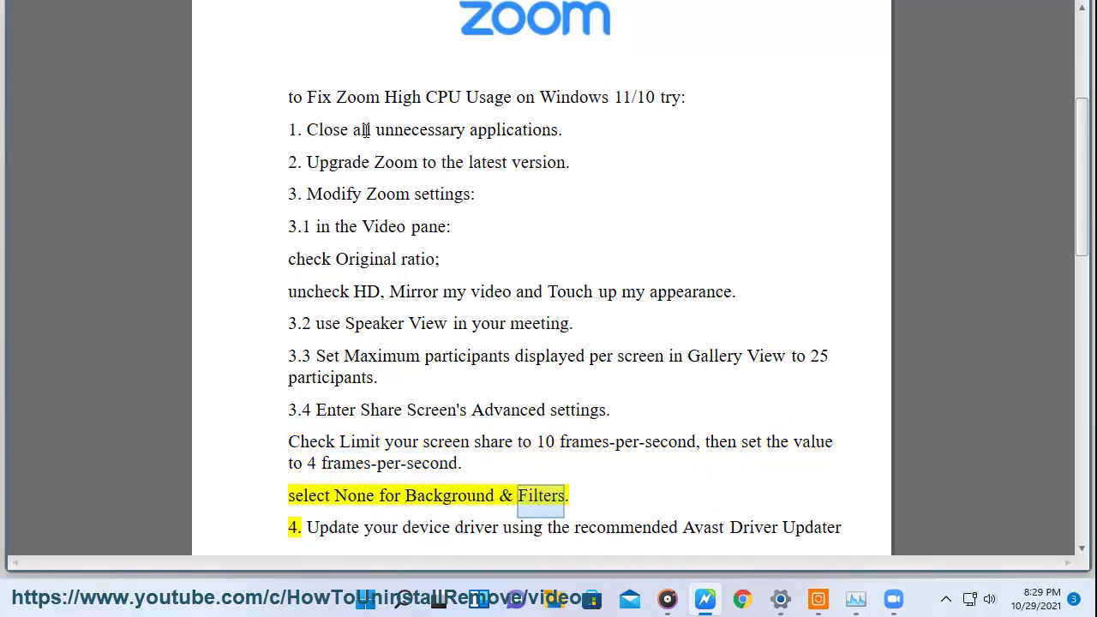
pyautogui.click(945, 599)
pyautogui.rightClick(980, 550)
pyautogui.click(999, 464)
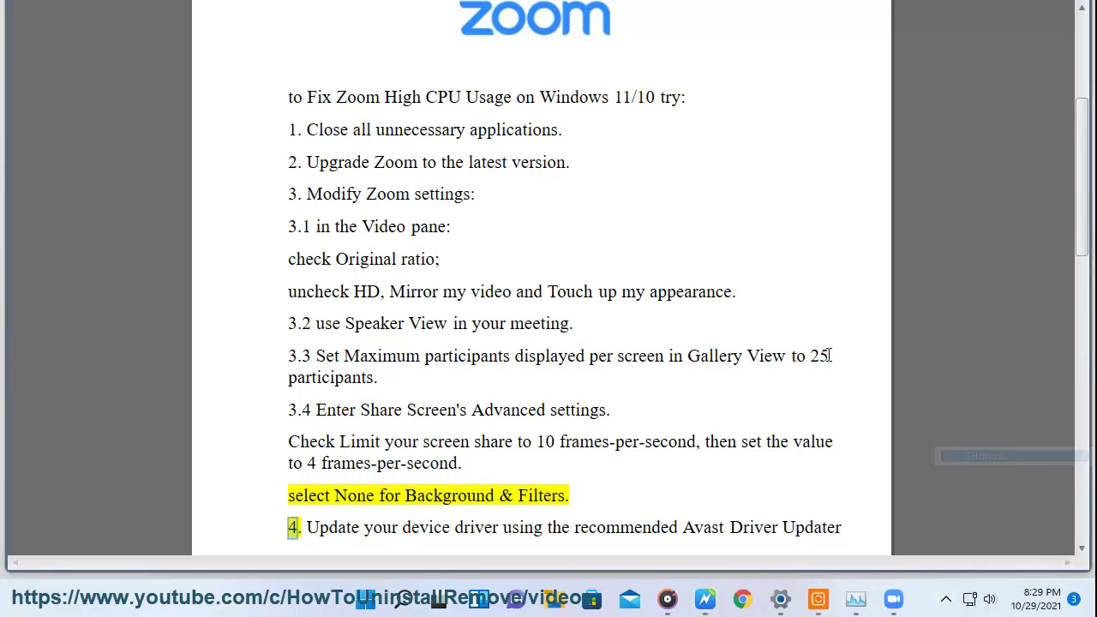
pyautogui.click(315, 65)
pyautogui.scroll(-3, 543, 497)
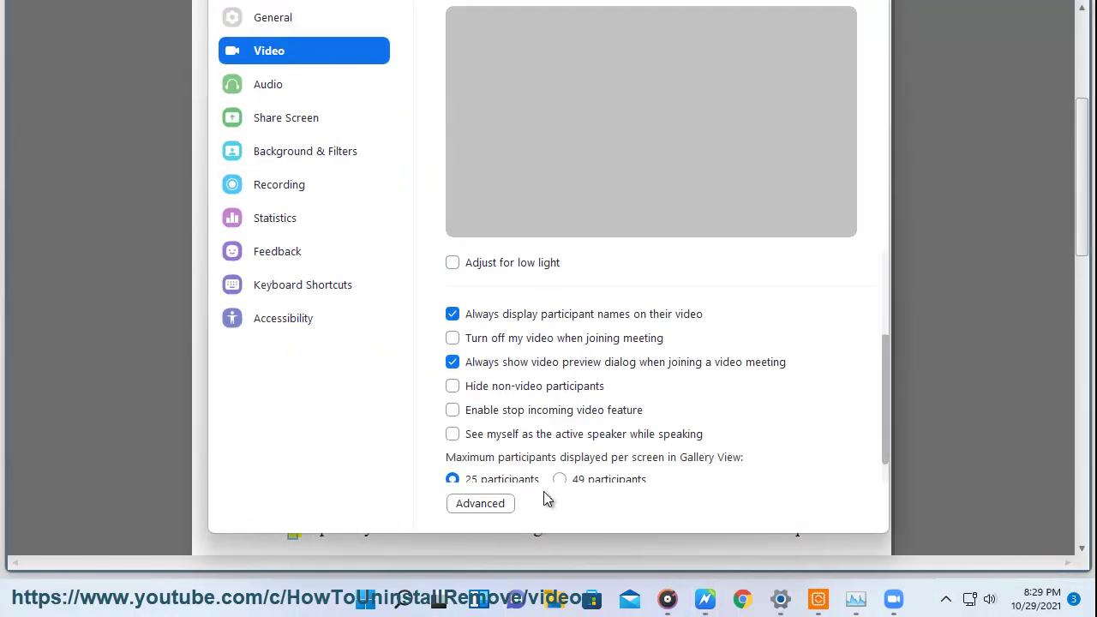
pyautogui.click(482, 507)
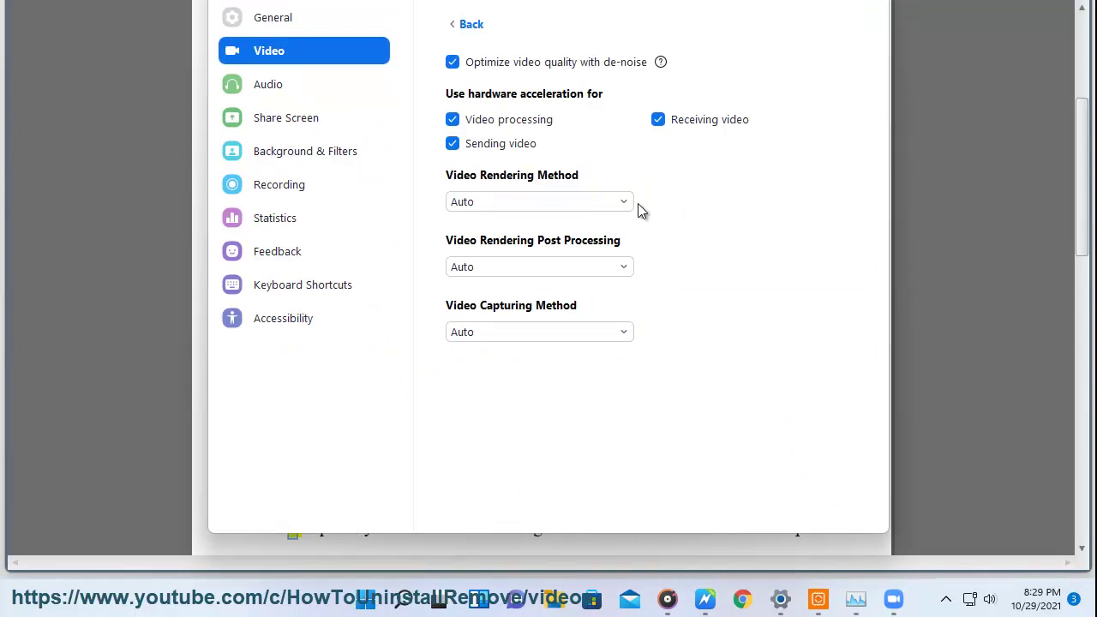
pyautogui.moveTo(590, 2)
pyautogui.mouseDown()
pyautogui.moveTo(671, 500)
pyautogui.moveTo(656, 501)
pyautogui.mouseUp()
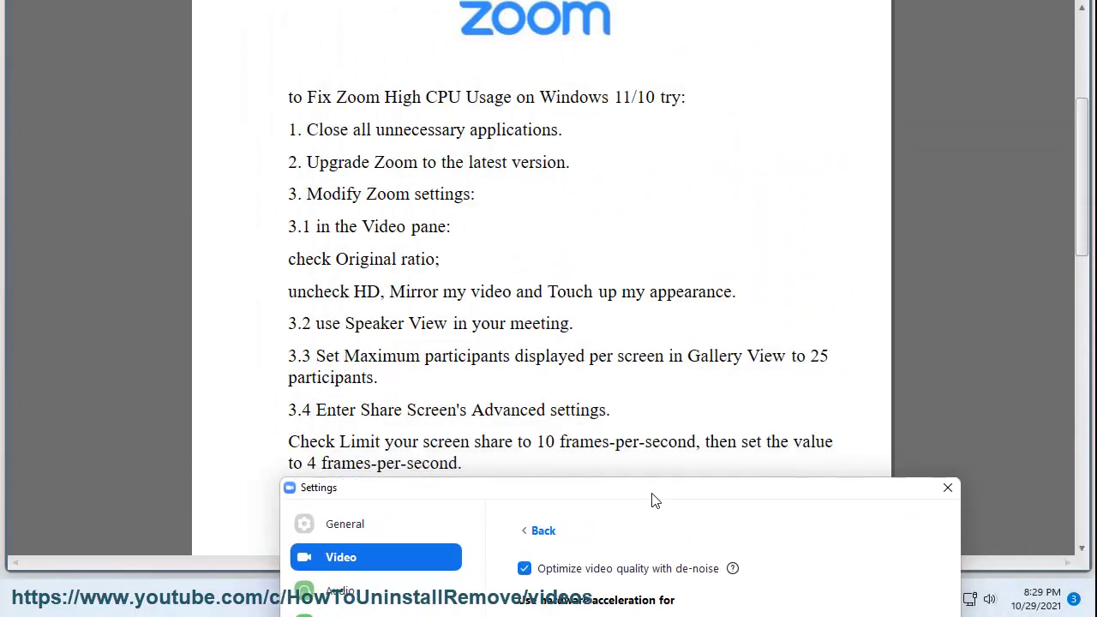
pyautogui.moveTo(652, 501)
pyautogui.mouseDown()
pyautogui.moveTo(678, 78)
pyautogui.moveTo(691, 46)
pyautogui.moveTo(728, 25)
pyautogui.mouseUp()
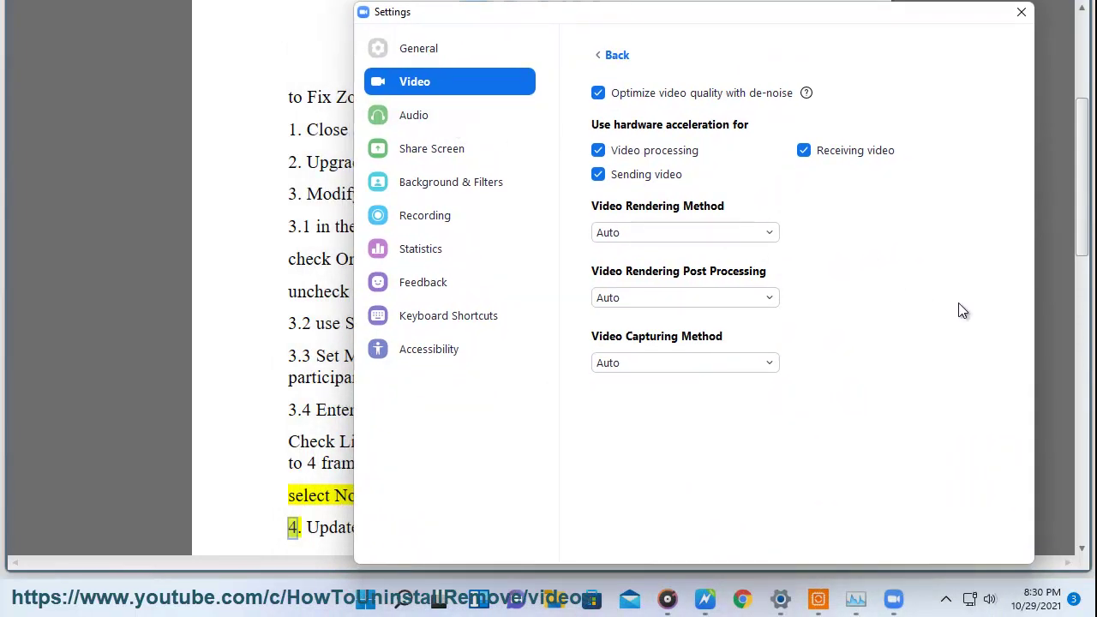
pyautogui.click(702, 359)
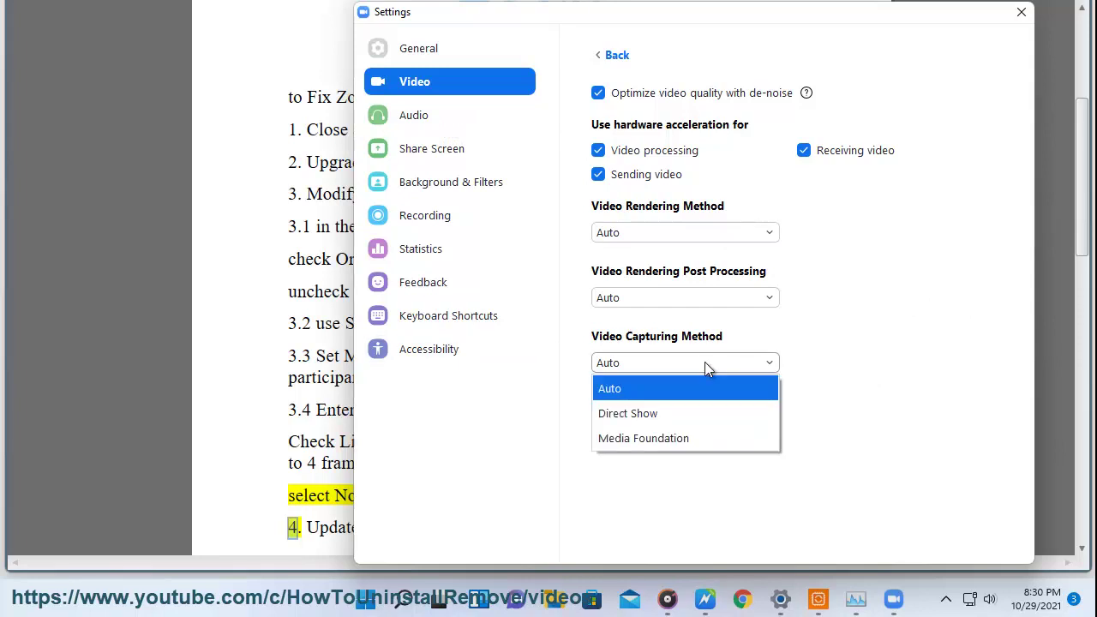
pyautogui.click(705, 361)
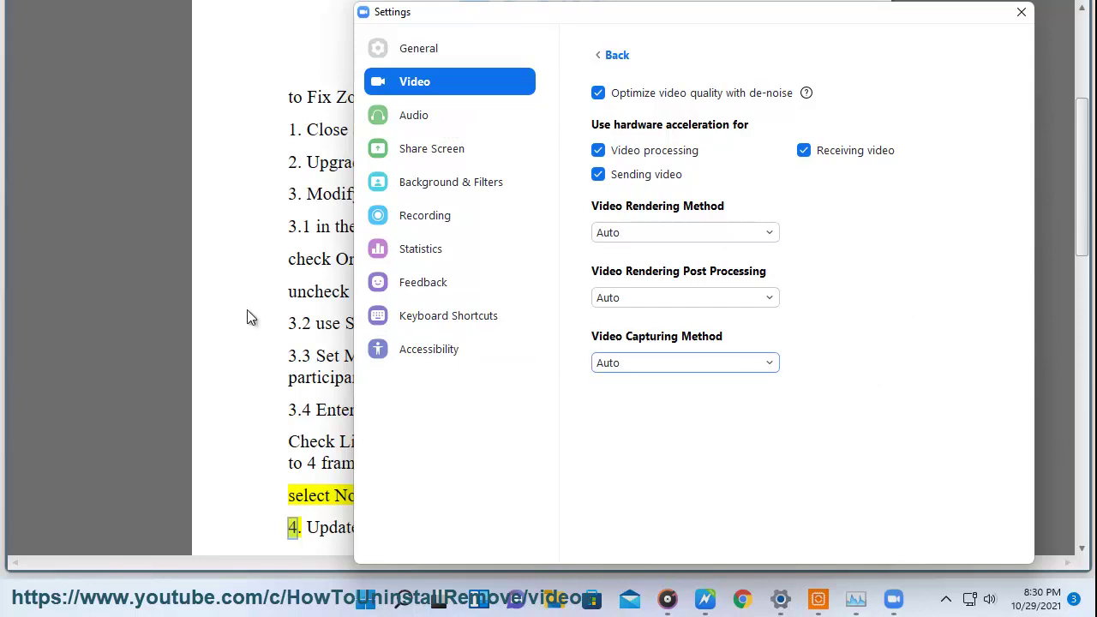
pyautogui.click(438, 122)
pyautogui.click(447, 151)
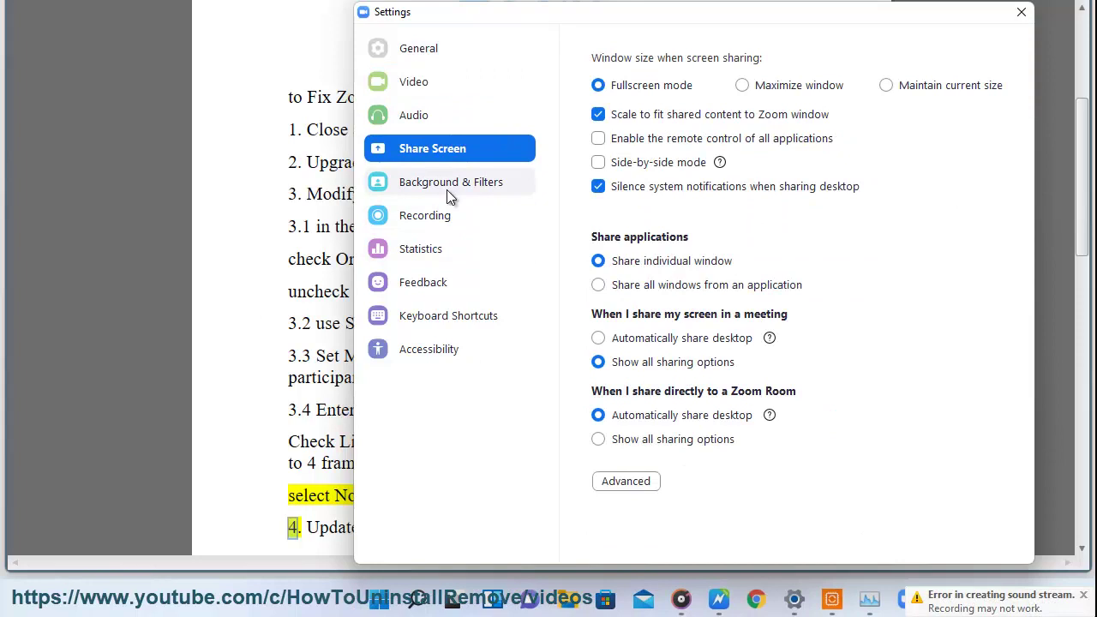
pyautogui.click(450, 192)
pyautogui.click(436, 85)
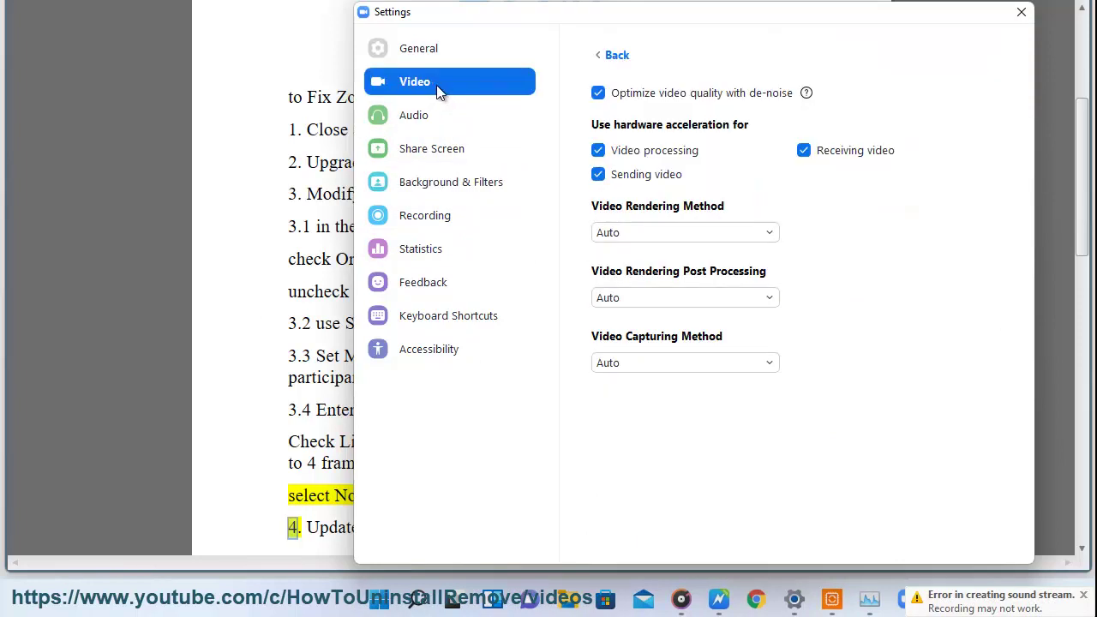
pyautogui.click(630, 60)
pyautogui.scroll(-2, 946, 344)
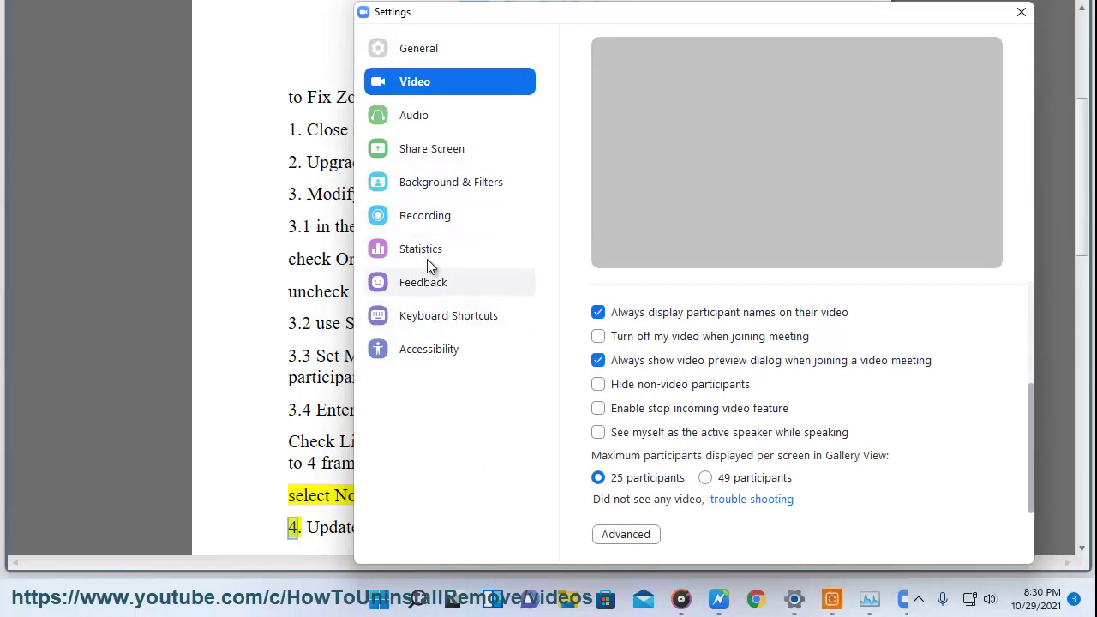
# Enable Share Screen's advanced frame-rate limit, keeping it at 10 fps.
pyautogui.click(430, 148)
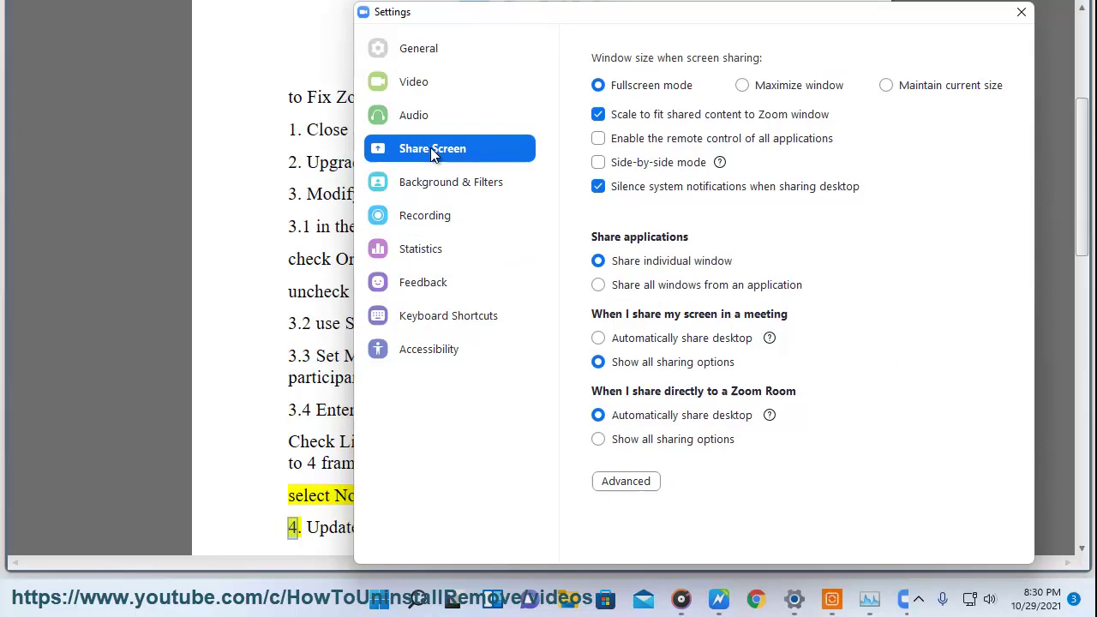
pyautogui.click(627, 480)
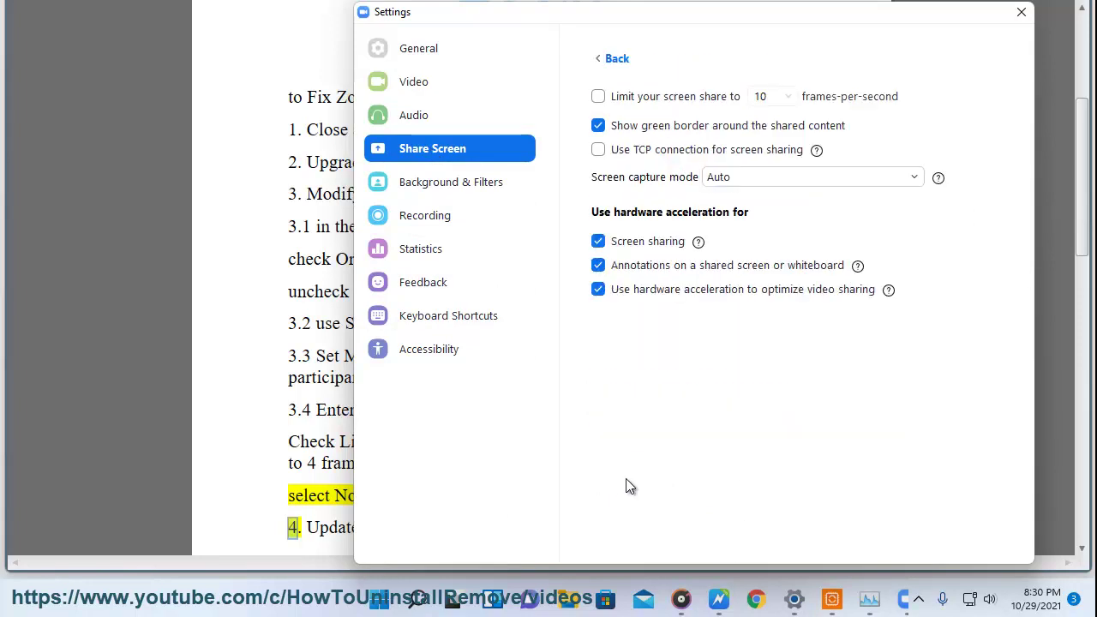
pyautogui.click(599, 98)
pyautogui.click(786, 99)
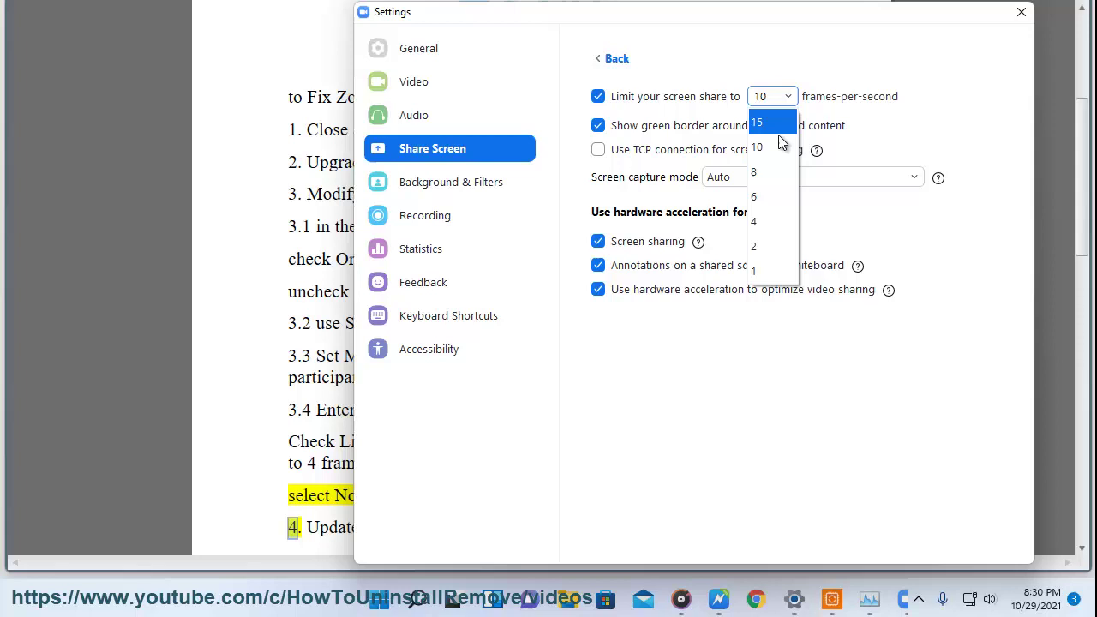
pyautogui.click(705, 397)
pyautogui.click(714, 603)
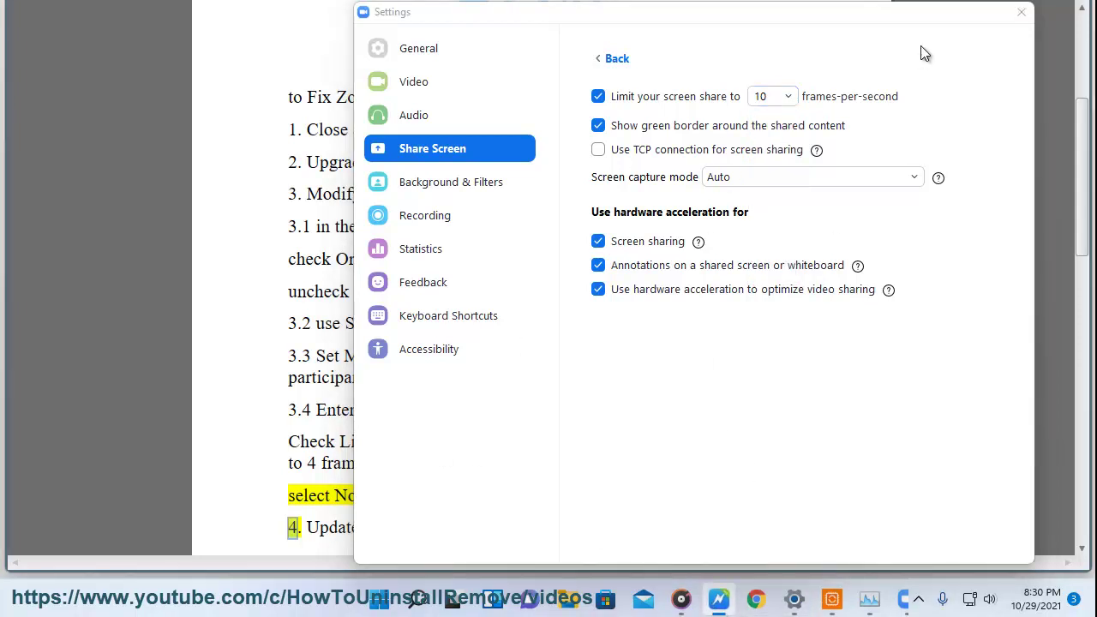
pyautogui.moveTo(919, 18)
pyautogui.mouseDown()
pyautogui.moveTo(793, 471)
pyautogui.moveTo(840, 367)
pyautogui.moveTo(815, 448)
pyautogui.moveTo(816, 473)
pyautogui.moveTo(840, 469)
pyautogui.moveTo(857, 314)
pyautogui.moveTo(836, 134)
pyautogui.moveTo(862, 146)
pyautogui.moveTo(766, 500)
pyautogui.moveTo(943, 30)
pyautogui.moveTo(931, 8)
pyautogui.mouseUp()
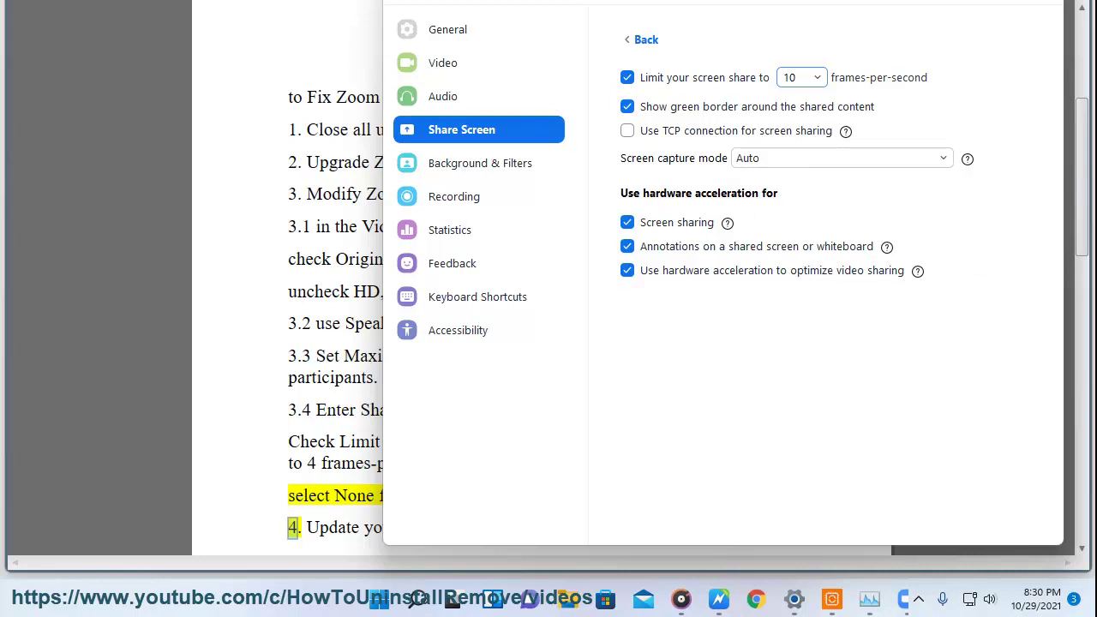
# Confirm Zoom's background is set to None, close Settings, and return to the guide.
pyautogui.moveTo(931, 2); pyautogui.dragTo(885, 35)
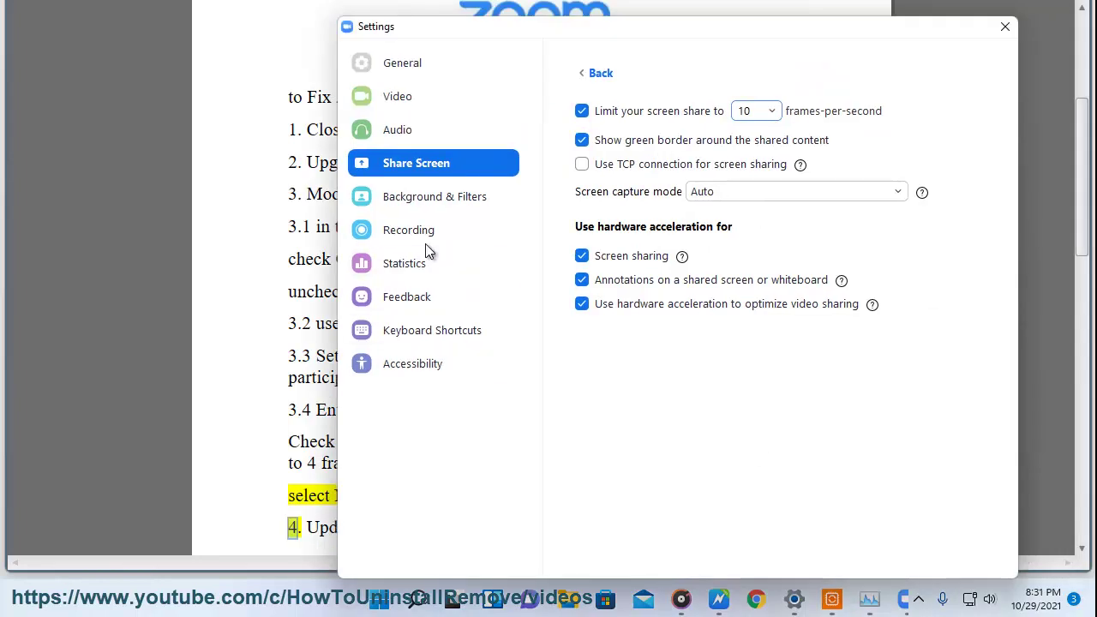
pyautogui.click(433, 206)
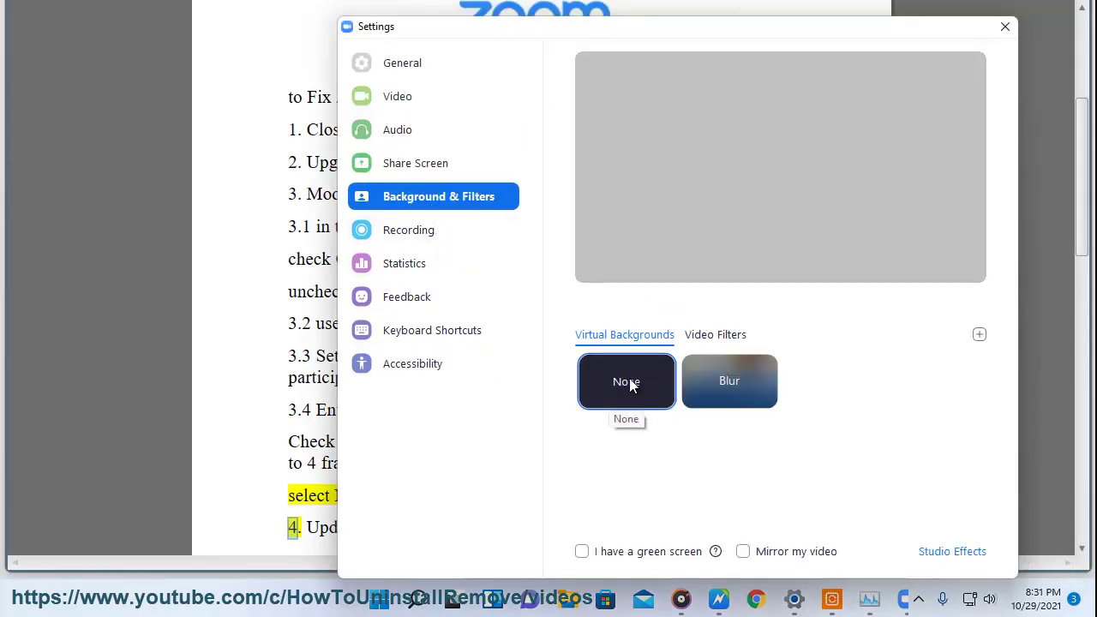
pyautogui.click(1001, 28)
pyautogui.click(379, 378)
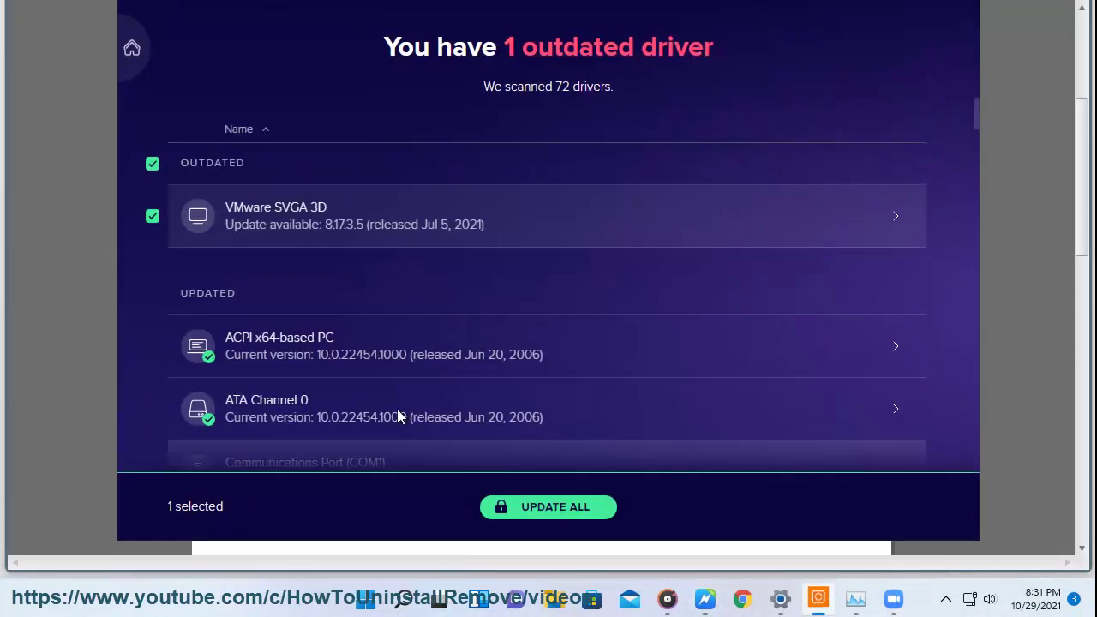
# Go to Avast Driver Updater's Home screen and start a new driver scan.
pyautogui.click(133, 49)
pyautogui.click(403, 335)
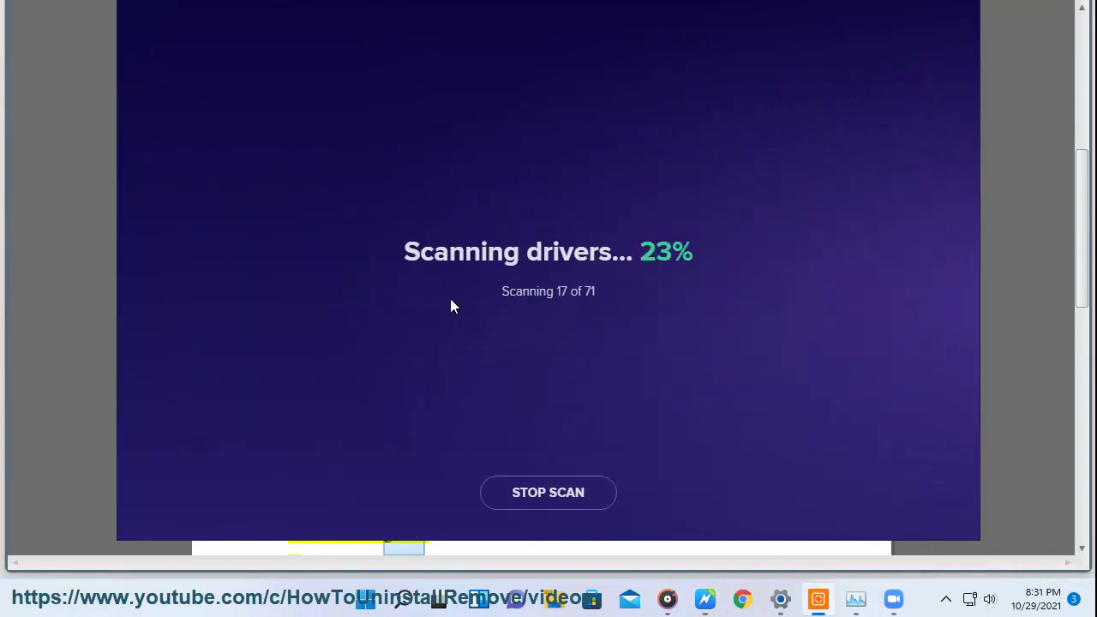